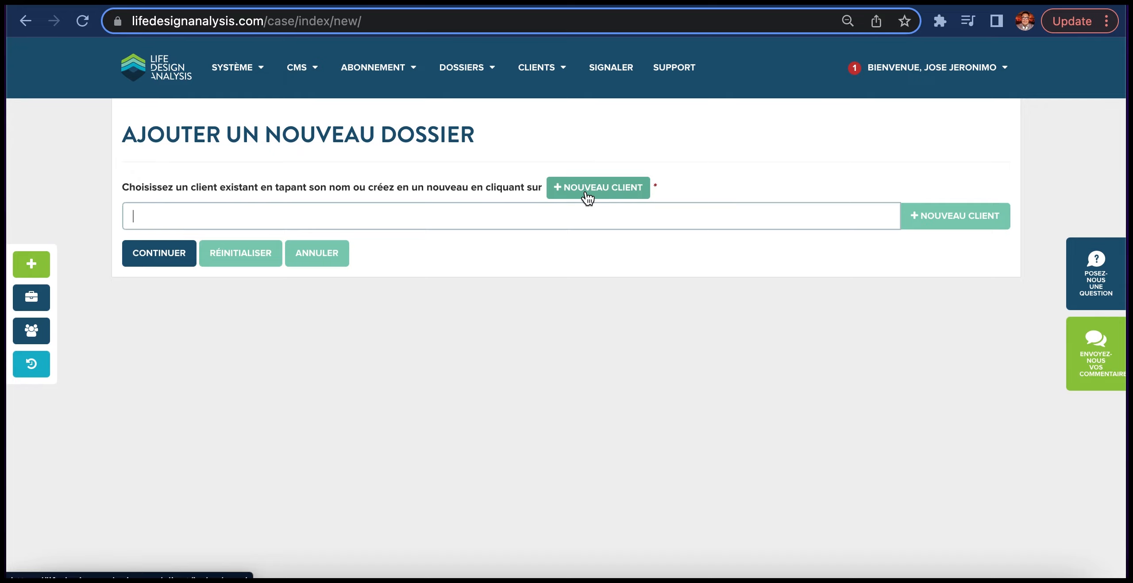
- Examine the fields of the new-client form and close it without saving a client
left_click(586, 193)
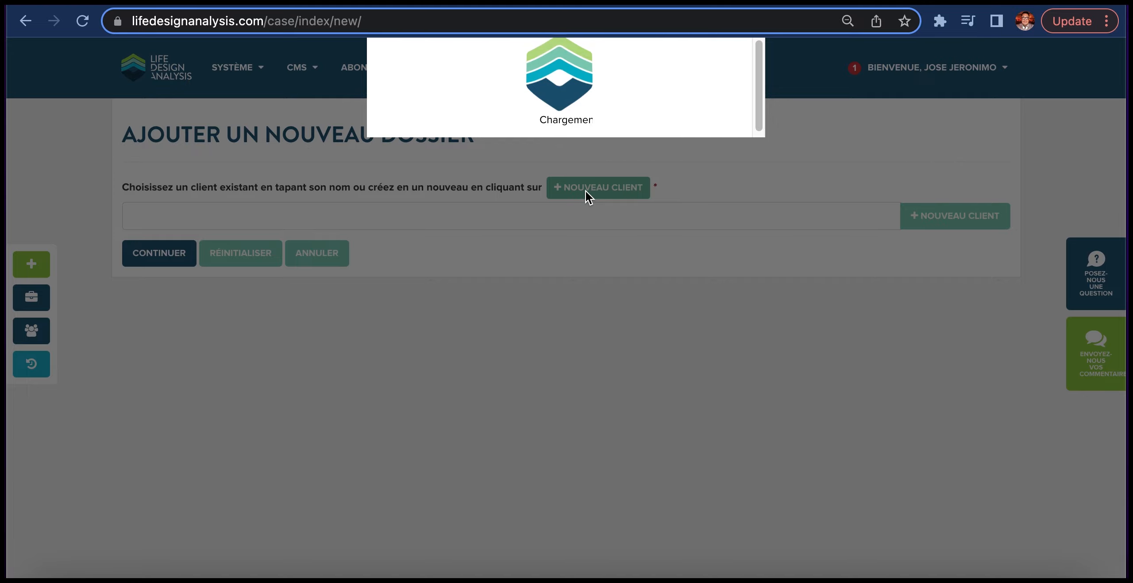
scroll(510, 260, "down", 5)
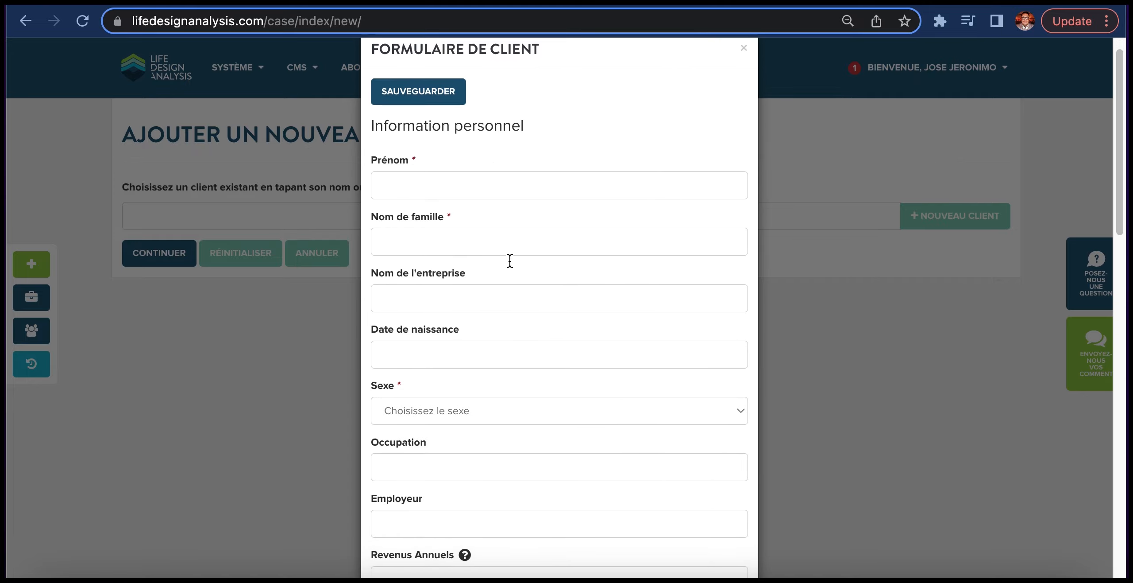
scroll(510, 262, "down", 10)
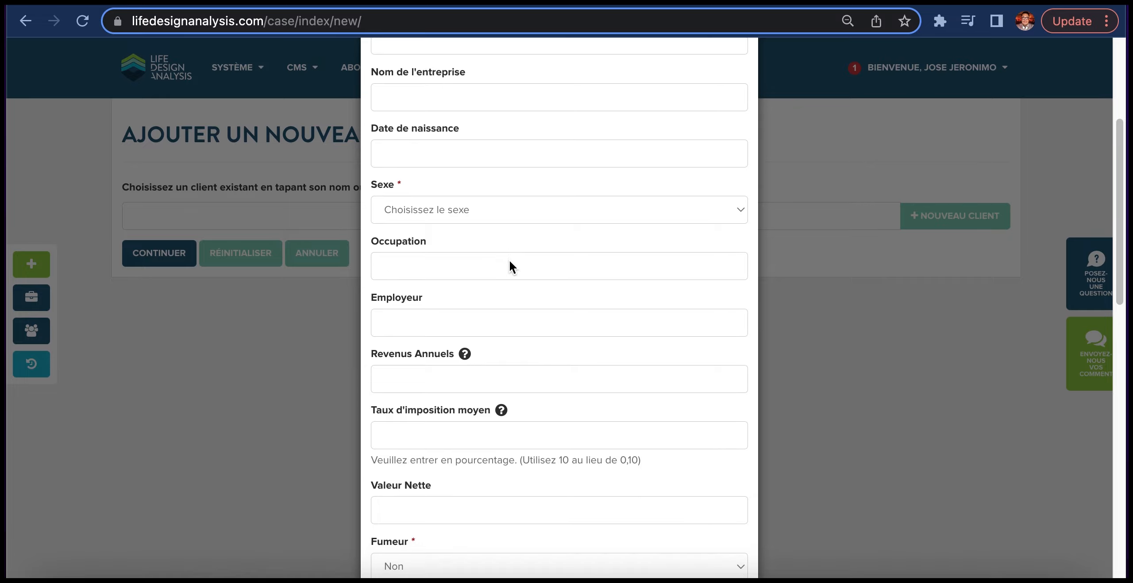
scroll(510, 260, "down", 8)
scroll(510, 261, "up", 4)
scroll(510, 262, "down", 1)
scroll(510, 262, "up", 15)
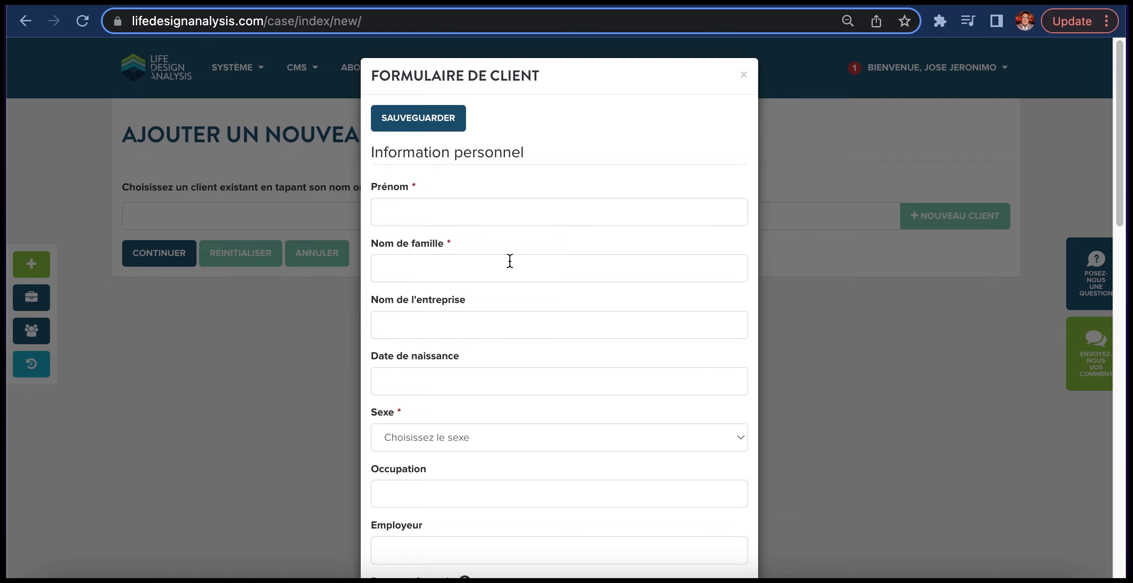
scroll(510, 262, "down", 5)
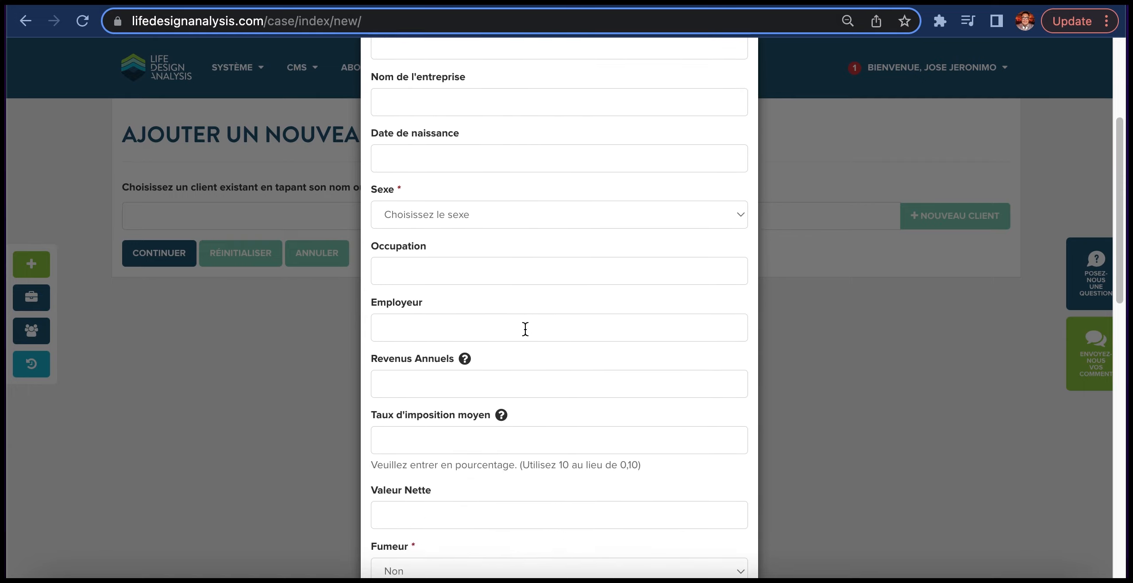
scroll(525, 328, "down", 1)
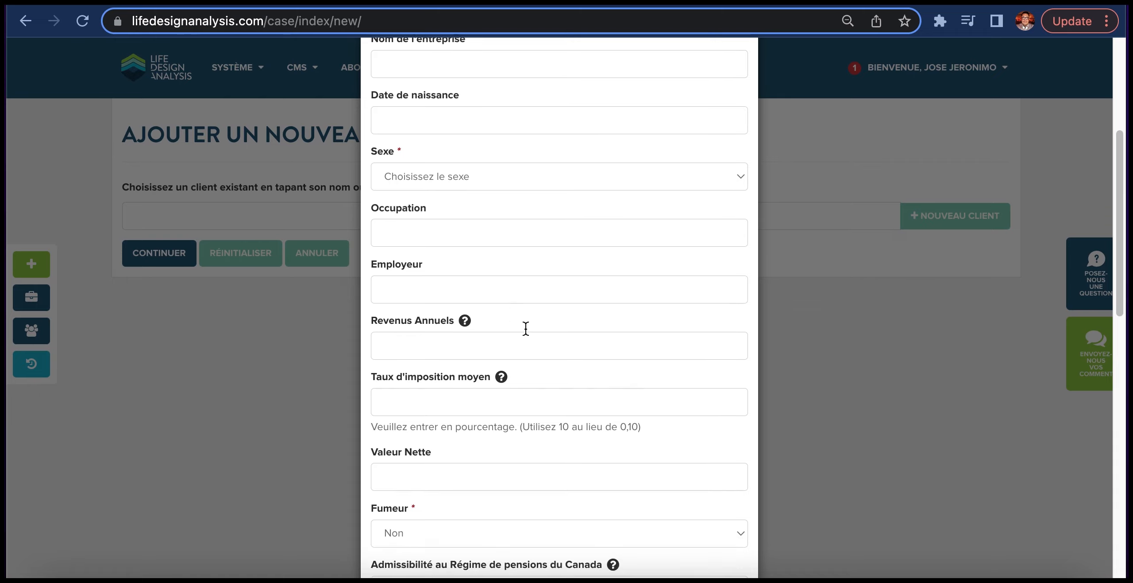
scroll(526, 326, "up", 6)
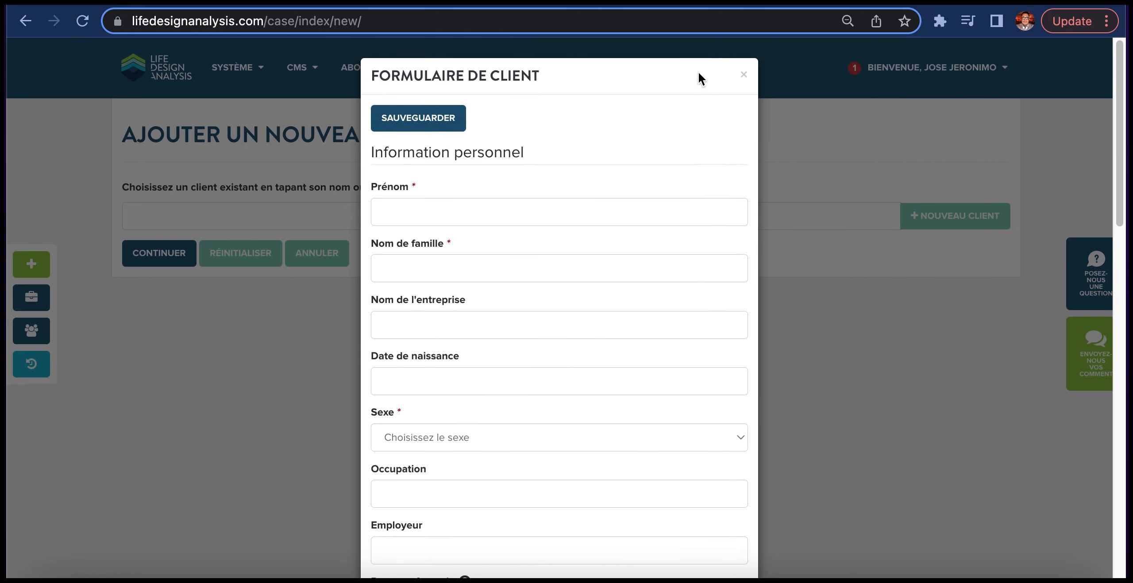
left_click(744, 76)
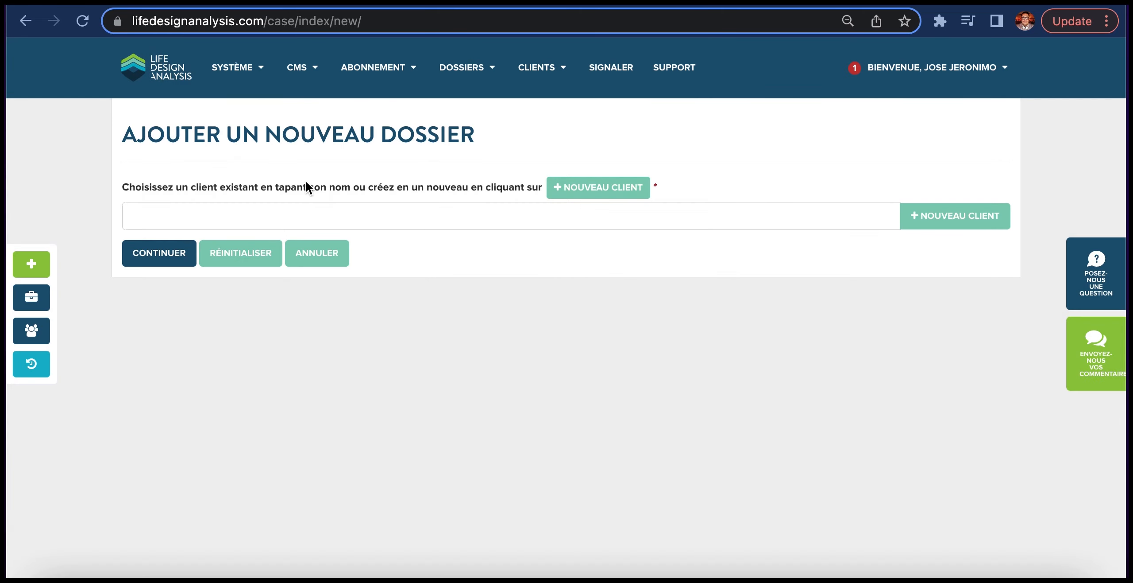
- Find the existing client by full name, select the match and continue to create the new case
left_click(293, 213)
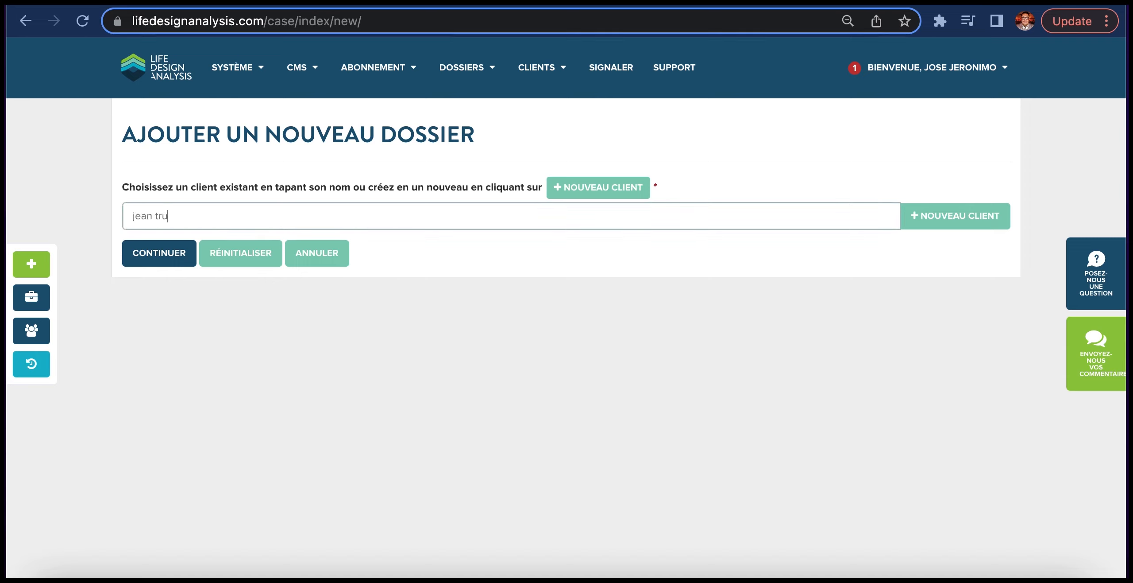
type("del")
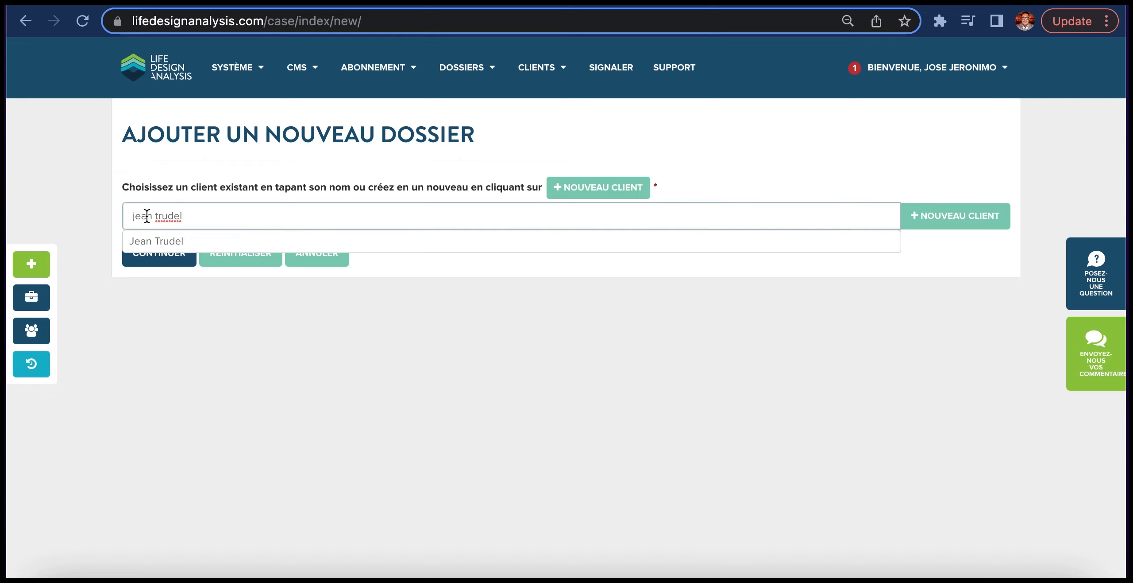
left_click(158, 239)
left_click(158, 256)
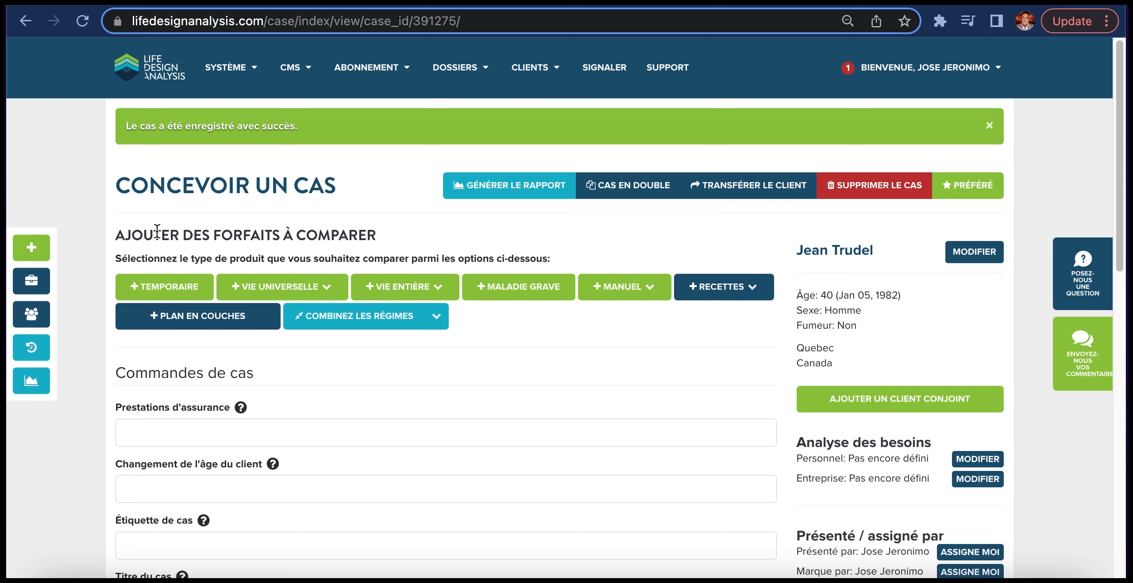
- Add a Temporaire product to the case and enter 100000 as its insurance benefit
left_click(159, 291)
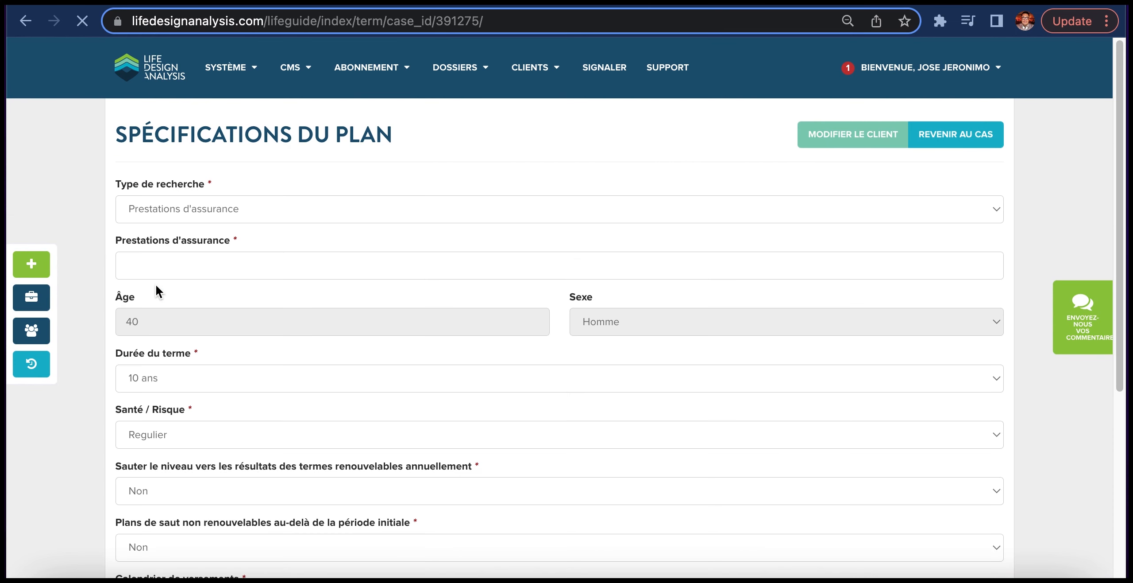
left_click(164, 262)
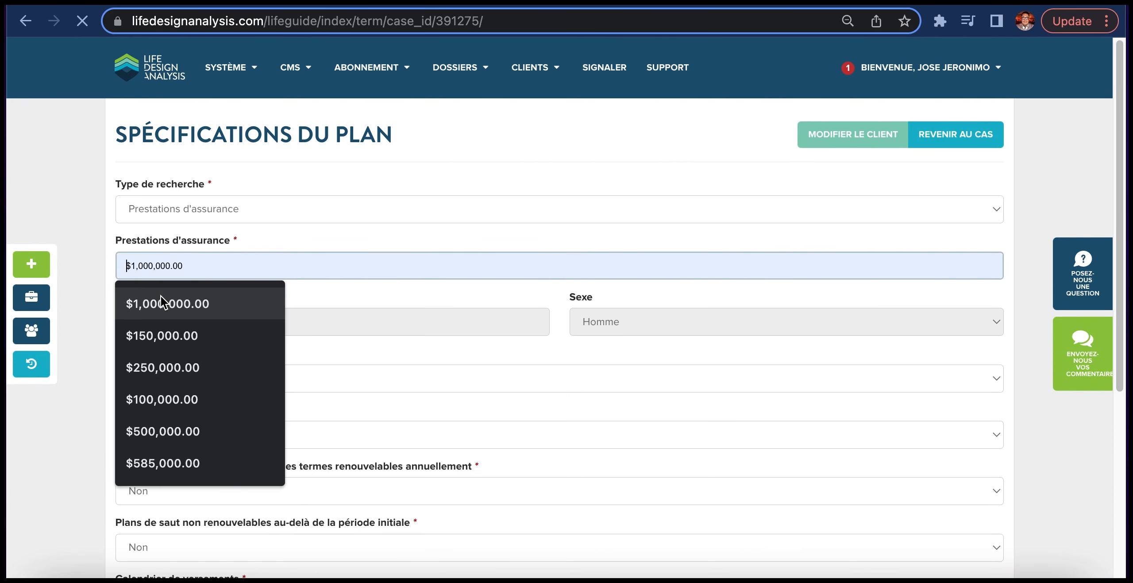
left_click(161, 295)
key("super+a")
type("1")
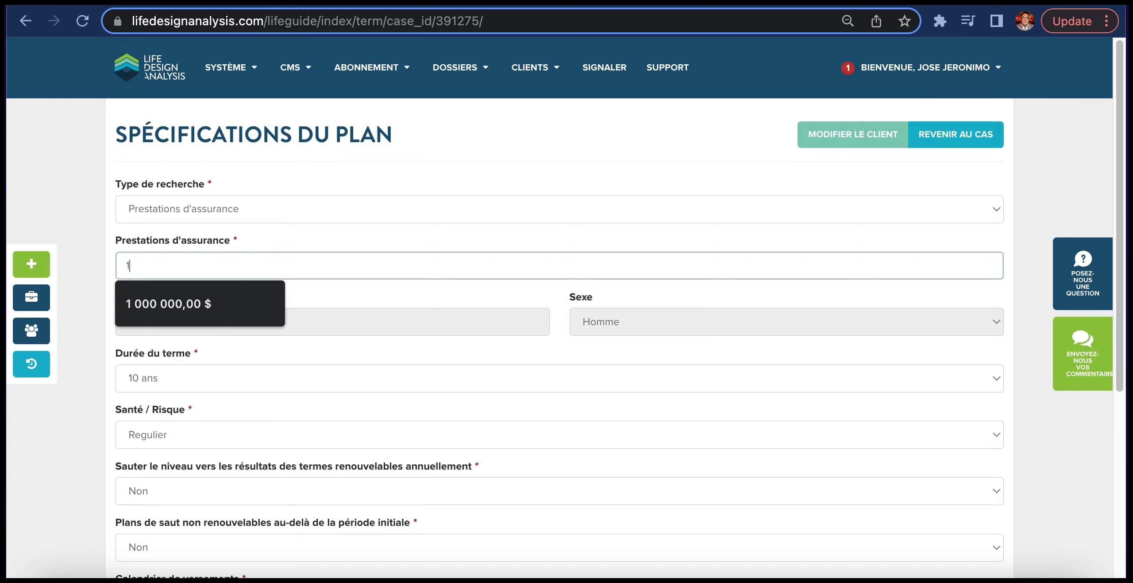
type("00000")
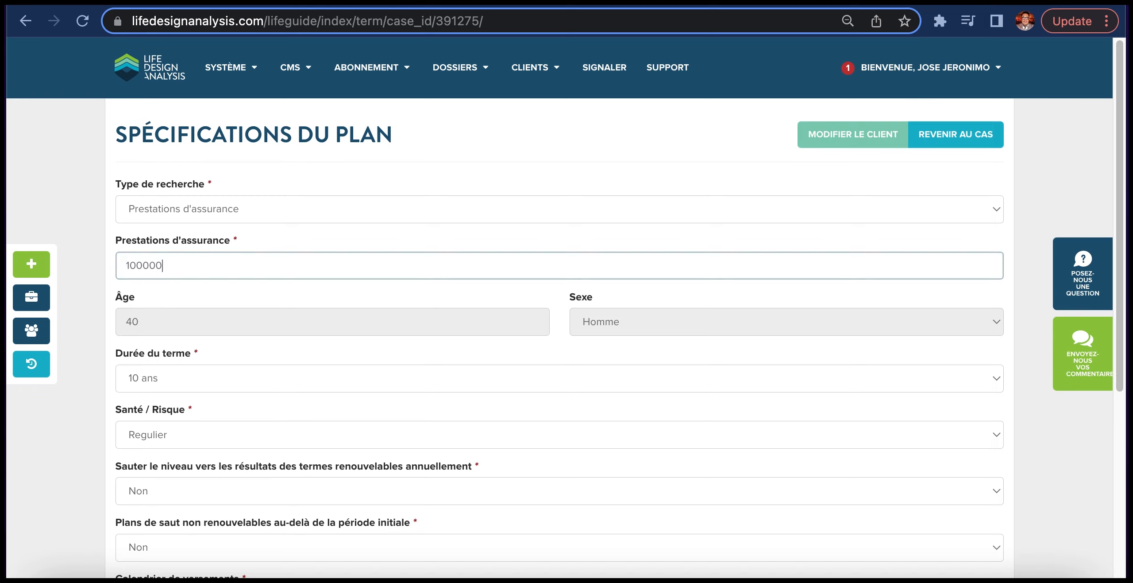
- Choose a term duration of 10 ans and the Regulier health/risk class
scroll(180, 347, "down", 1)
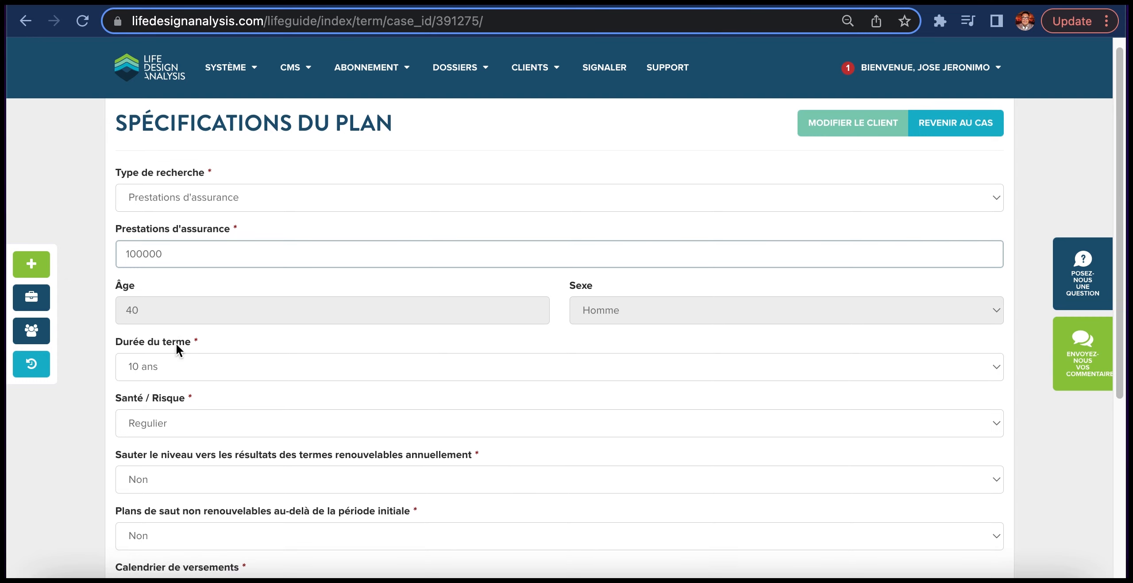
left_click(162, 365)
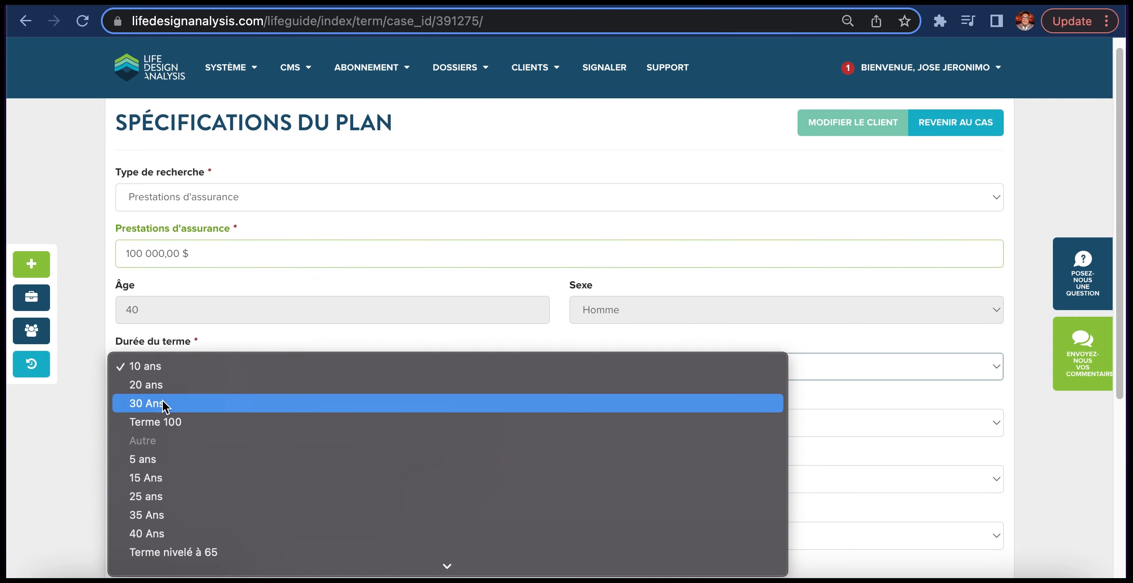
left_click(161, 371)
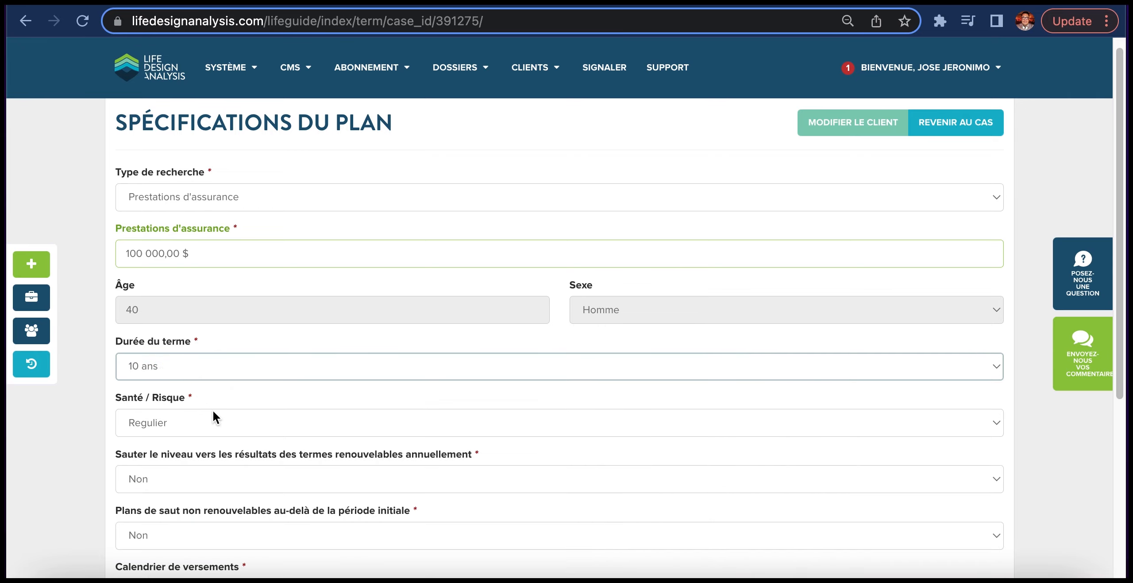
scroll(213, 410, "down", 3)
left_click(169, 299)
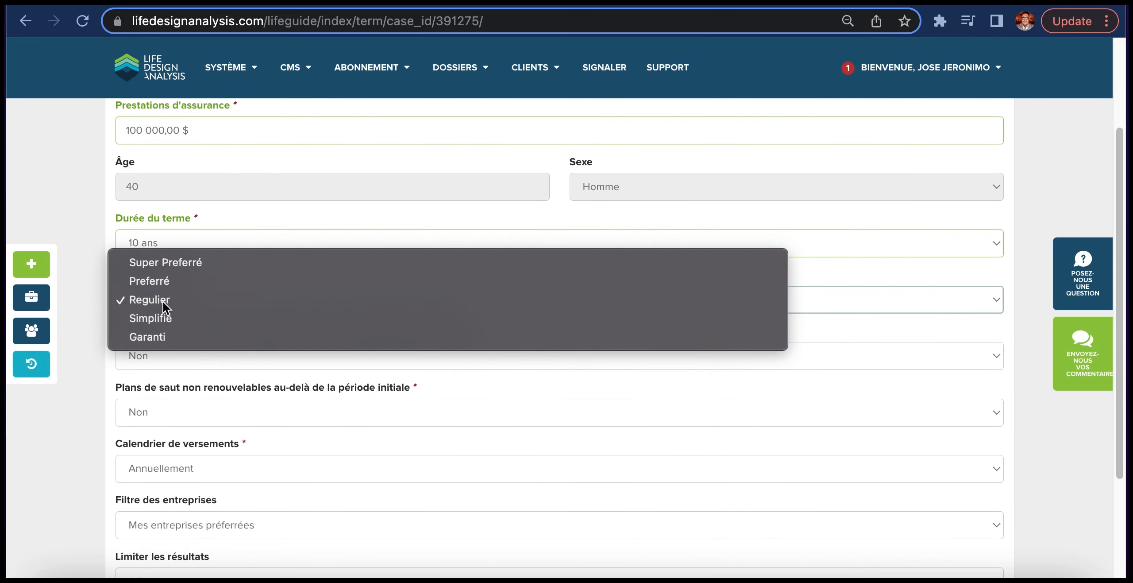
left_click(162, 301)
- Choose Annuellement as the payment schedule for the plan
scroll(170, 392, "down", 3)
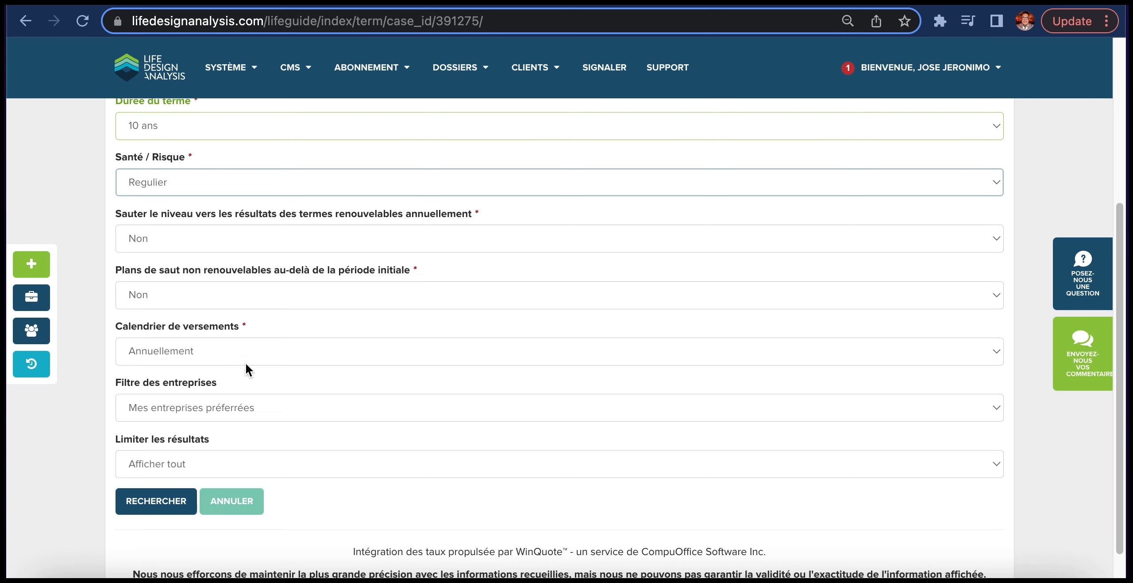
left_click(250, 346)
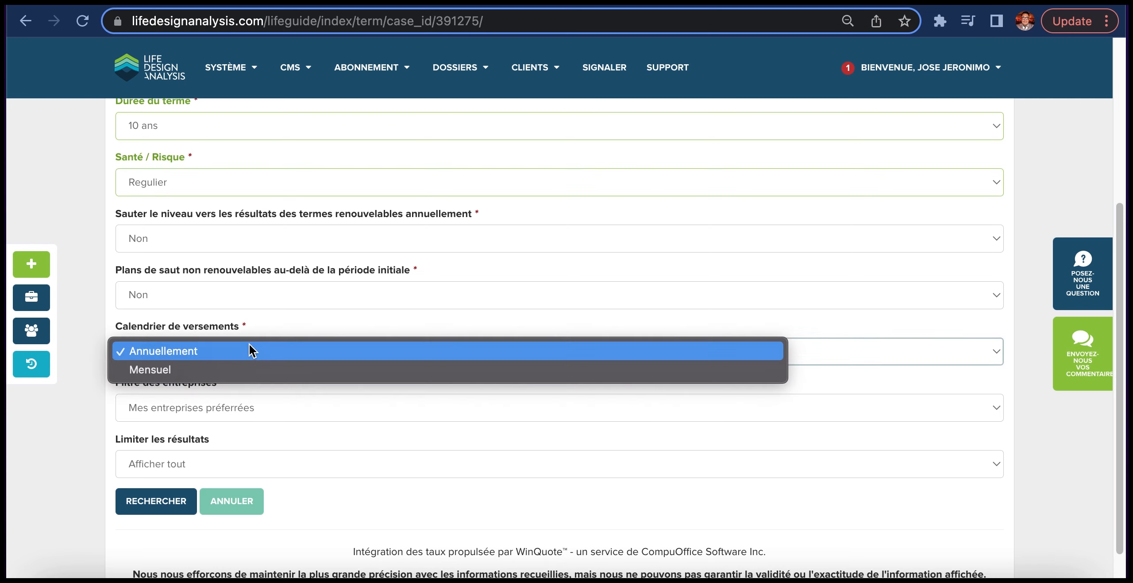
left_click(157, 354)
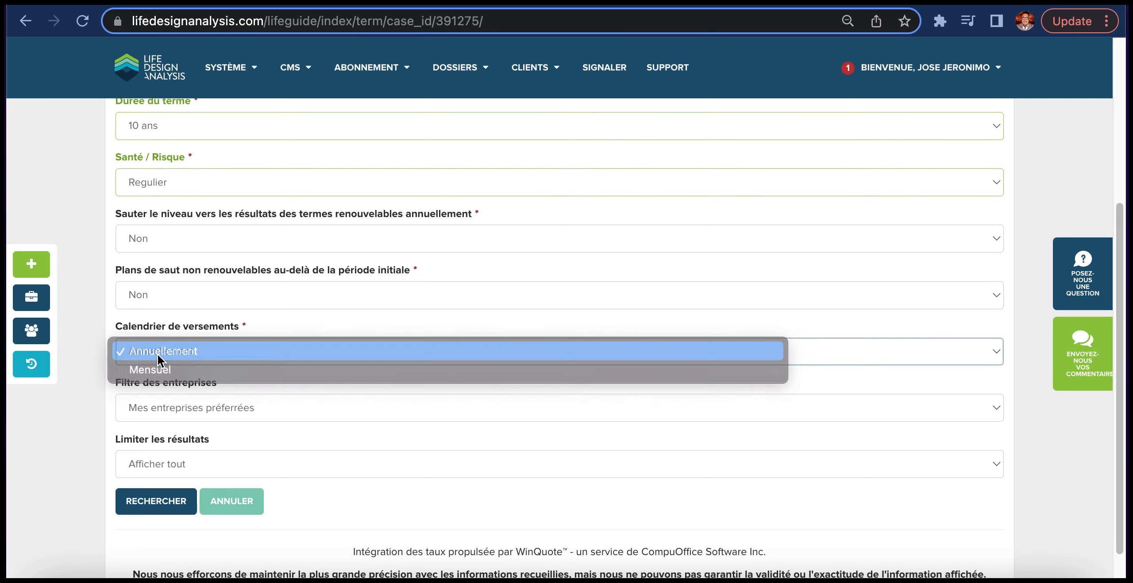
- Keep the company filter on Mes entreprises préférrées and run the plan search
left_click(213, 406)
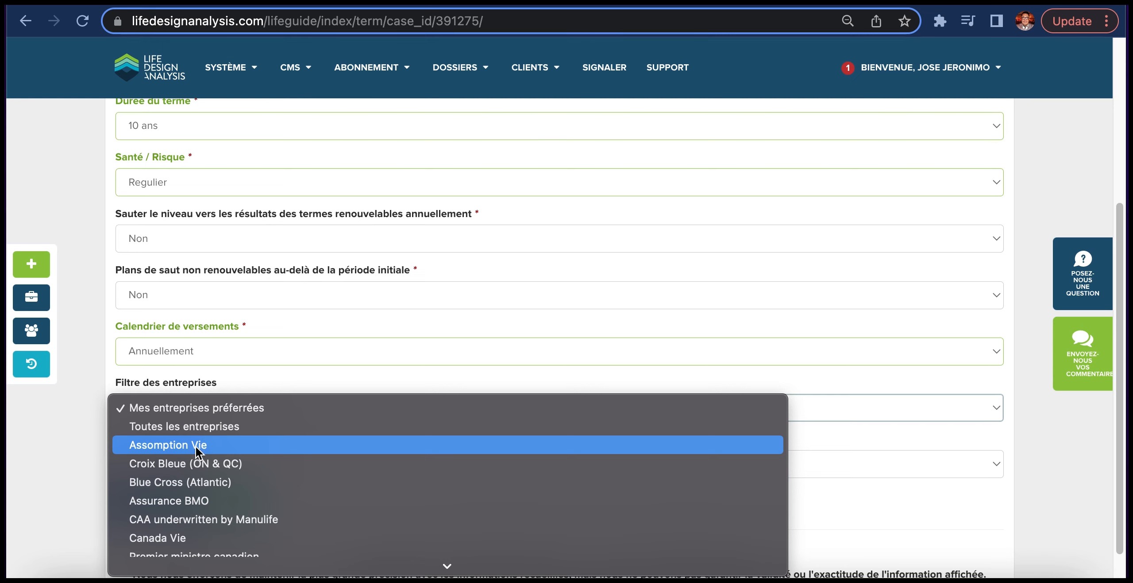
scroll(195, 464, "down", 2)
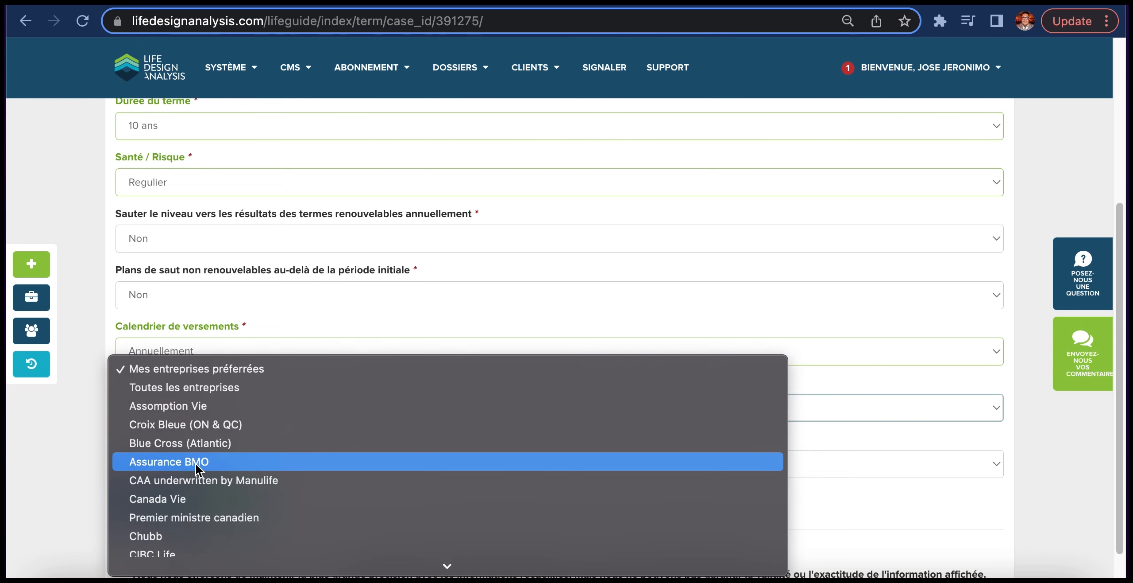
left_click(195, 368)
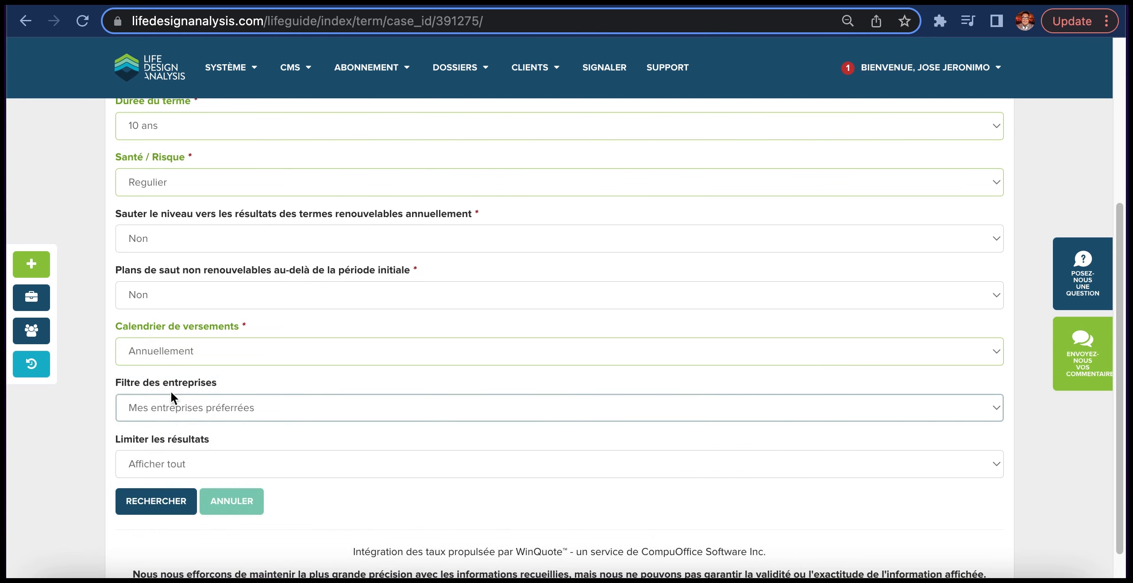
left_click(147, 502)
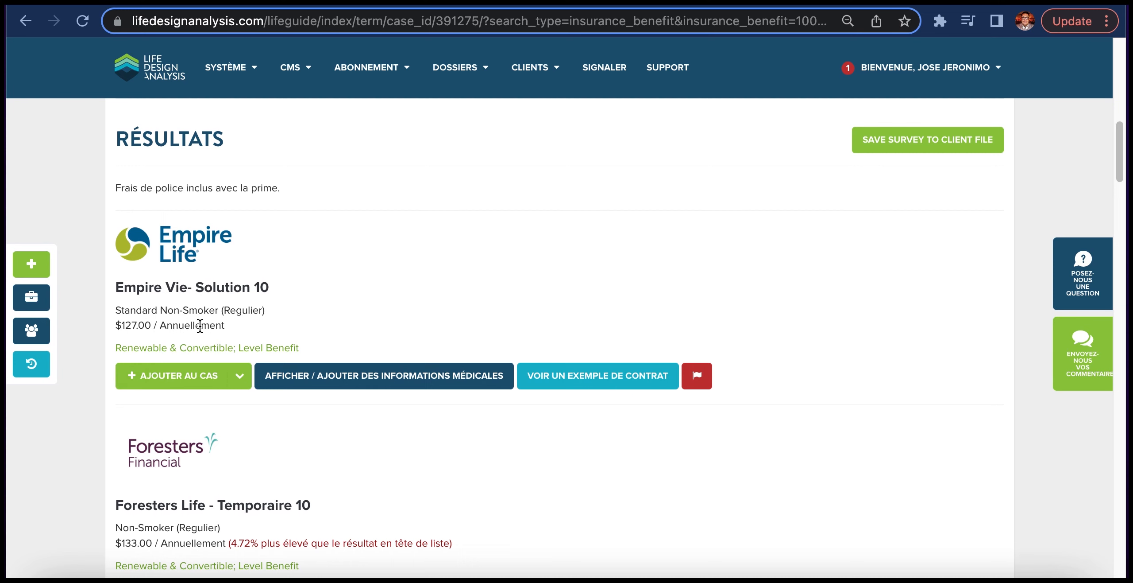
- Review the plan results and the reissue options for adding Empire Vie- Solution 10 to the case
scroll(199, 331, "down", 5)
scroll(199, 332, "down", 5)
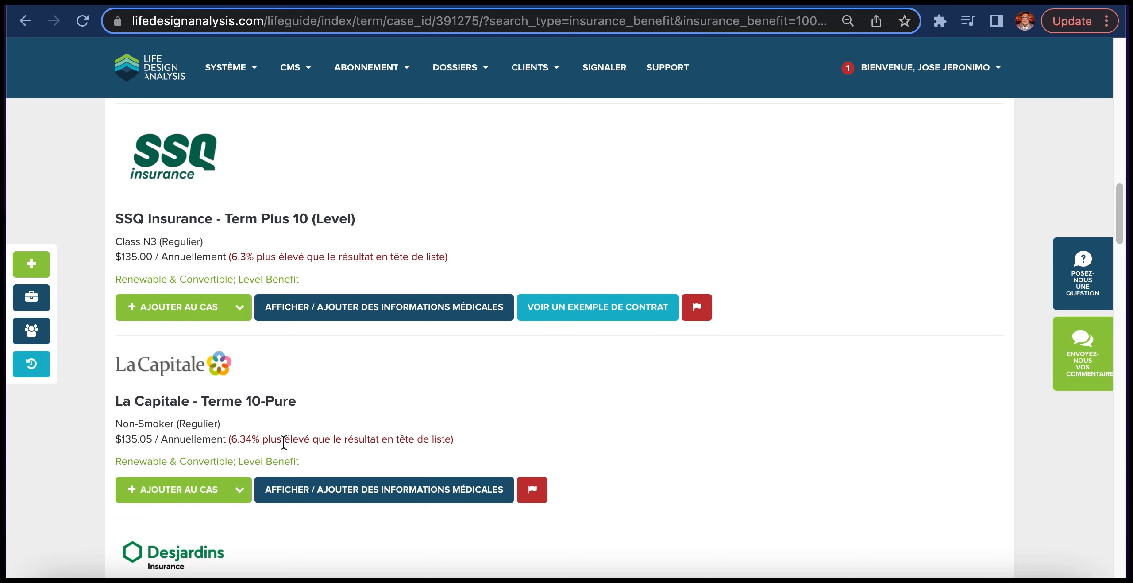
scroll(283, 443, "up", 15)
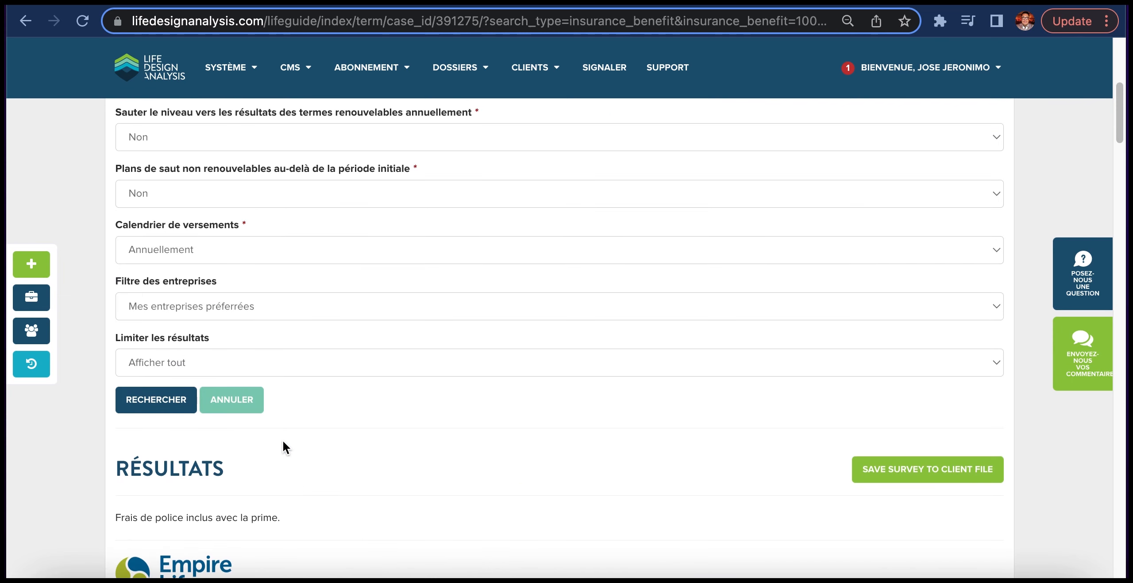
scroll(282, 438, "down", 5)
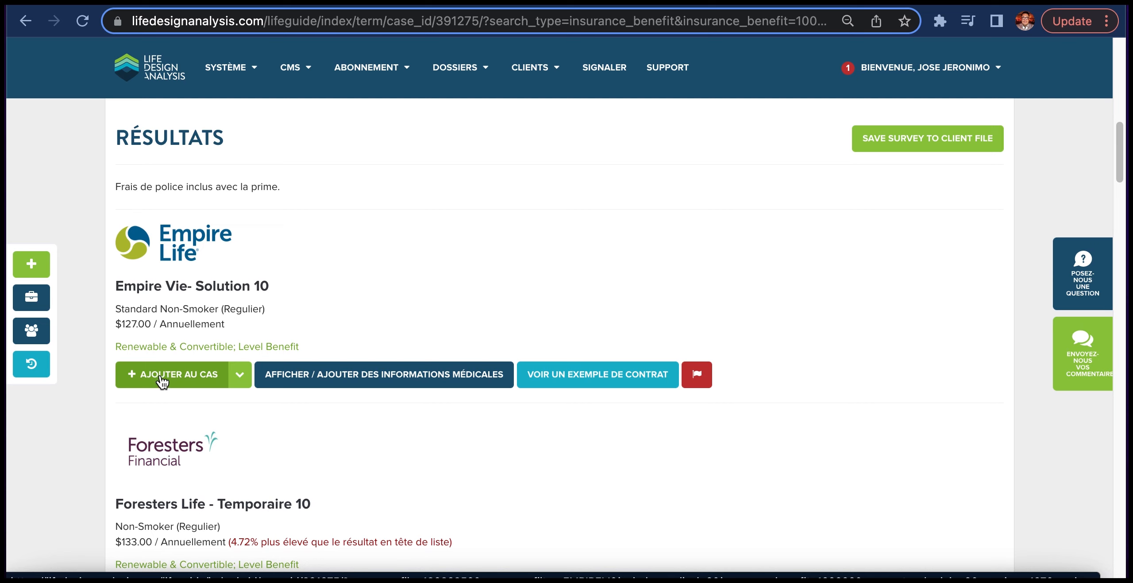
left_click(241, 375)
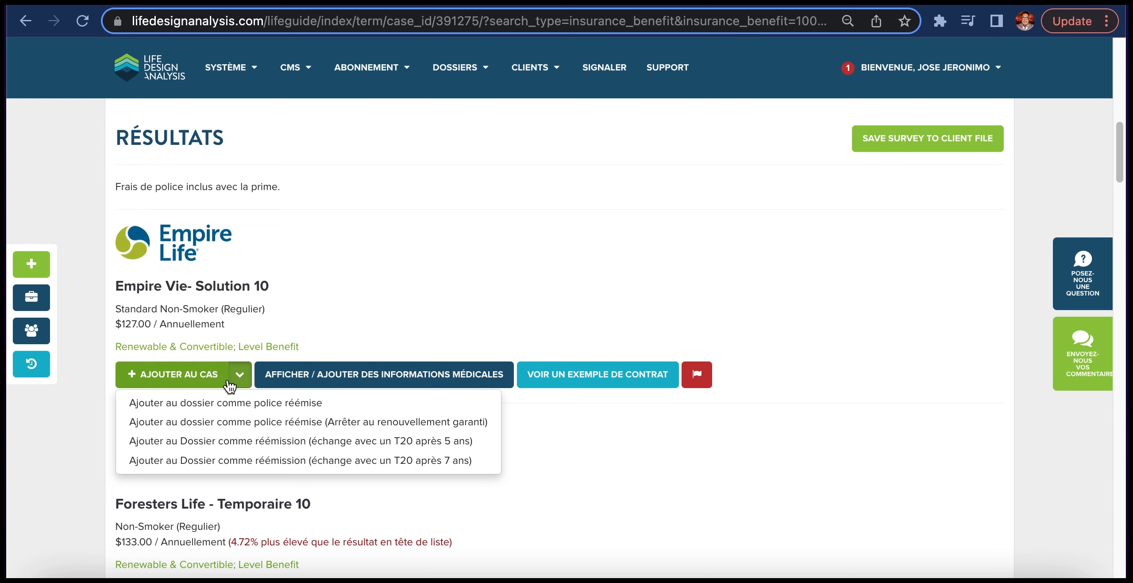
left_click(358, 305)
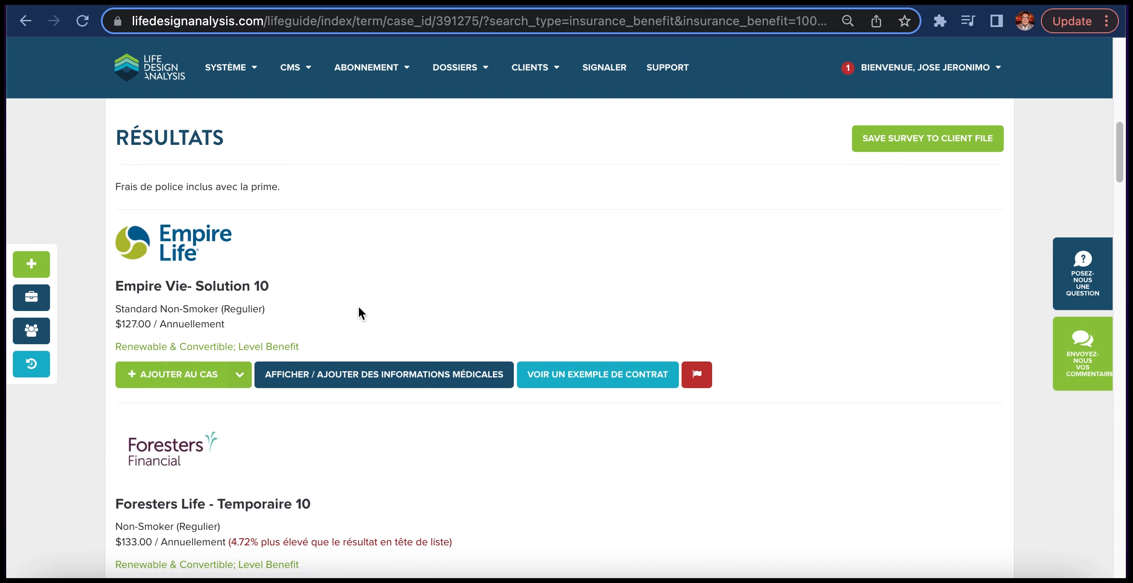
- Display the medical information for Empire Vie- Solution 10 and view page 2 of its sample contract, the Schedule of Premiums
left_click_drag(336, 379, 333, 381)
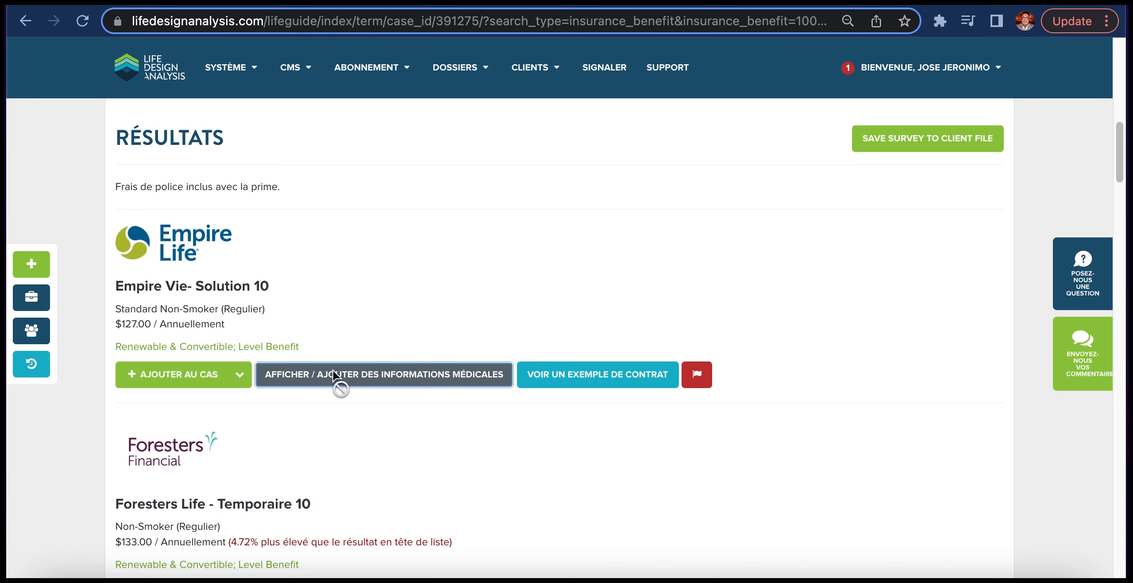
left_click_drag(333, 370, 334, 374)
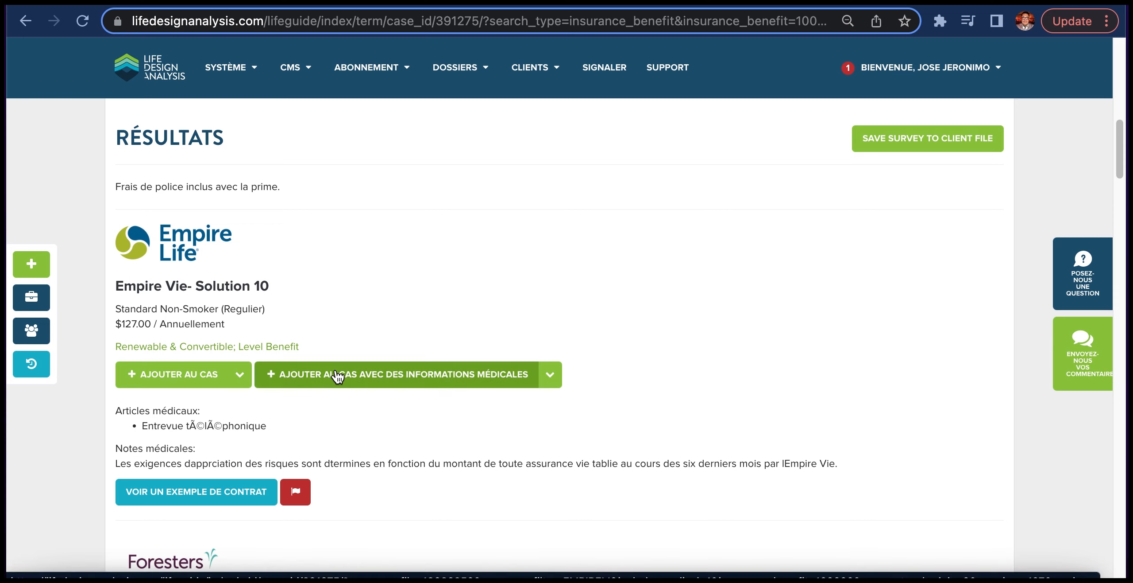
left_click(204, 501)
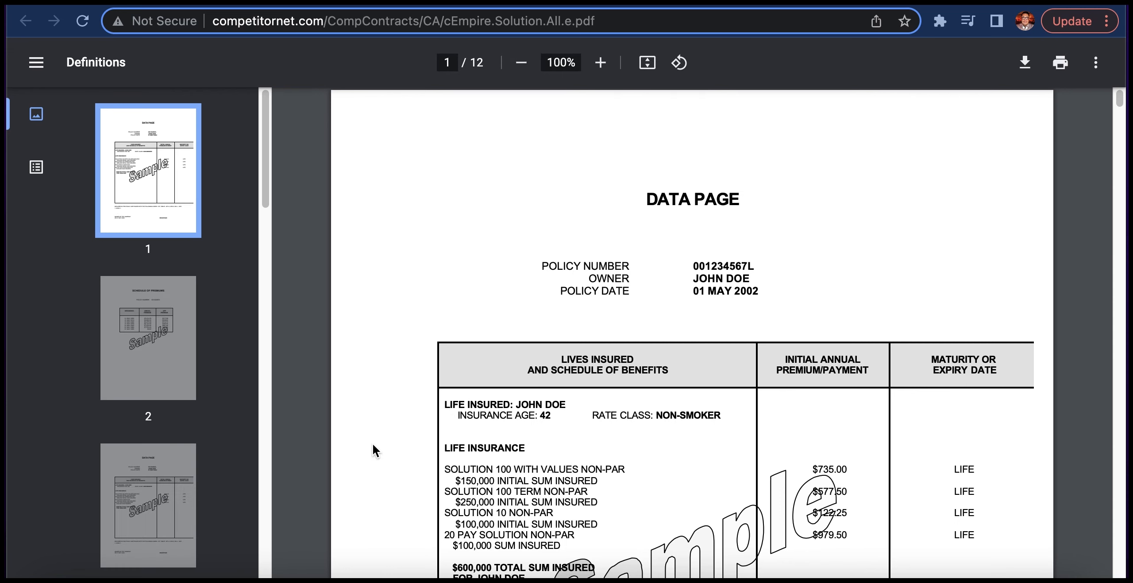
scroll(373, 443, "down", 3)
left_click(176, 370)
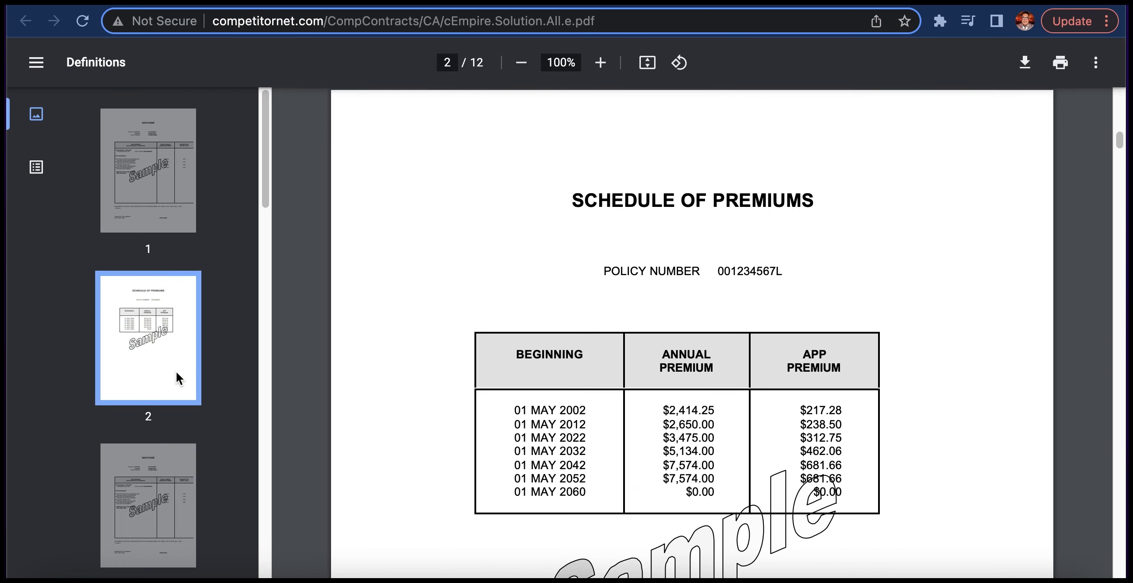
- Examine the General Provisions on pages 5 to 7 of the Empire Vie- Solution 10 sample contract
scroll(175, 371, "down", 8)
left_click(149, 328)
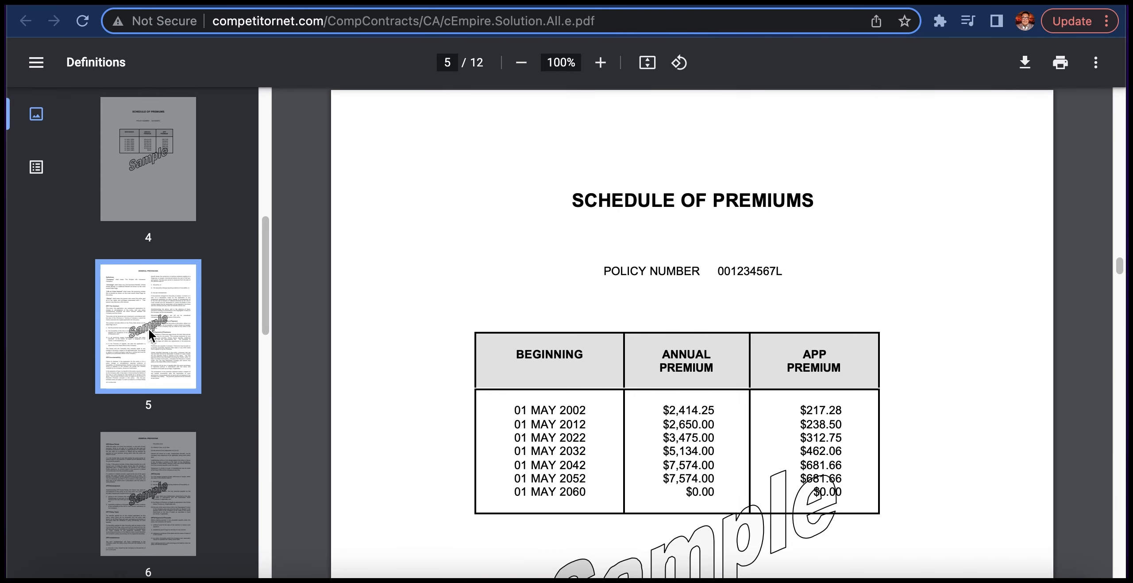
left_click(139, 452)
left_click(140, 452)
left_click(150, 346)
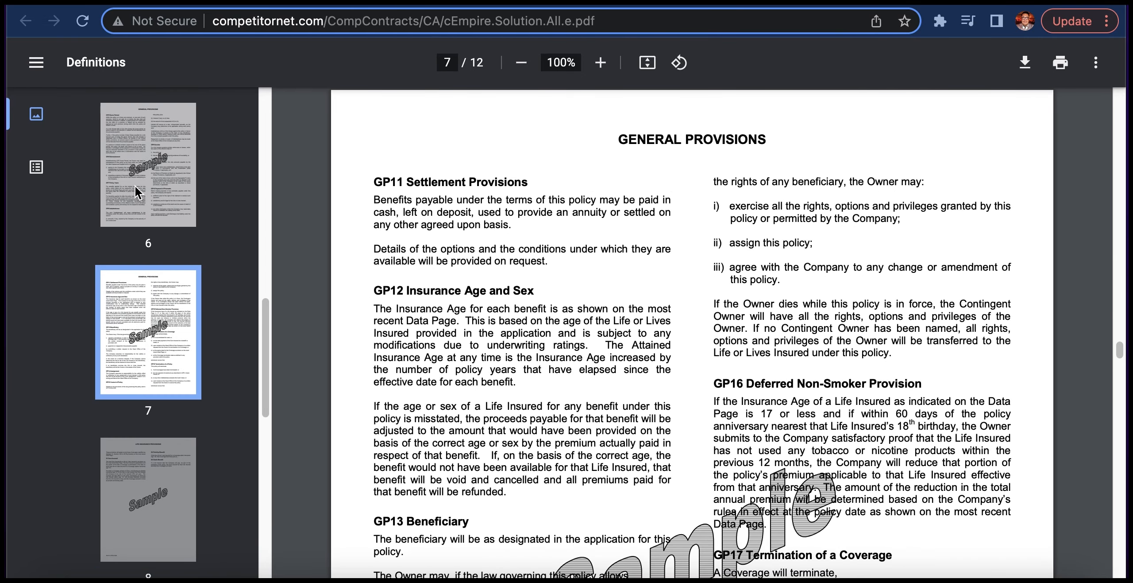
left_click(138, 192)
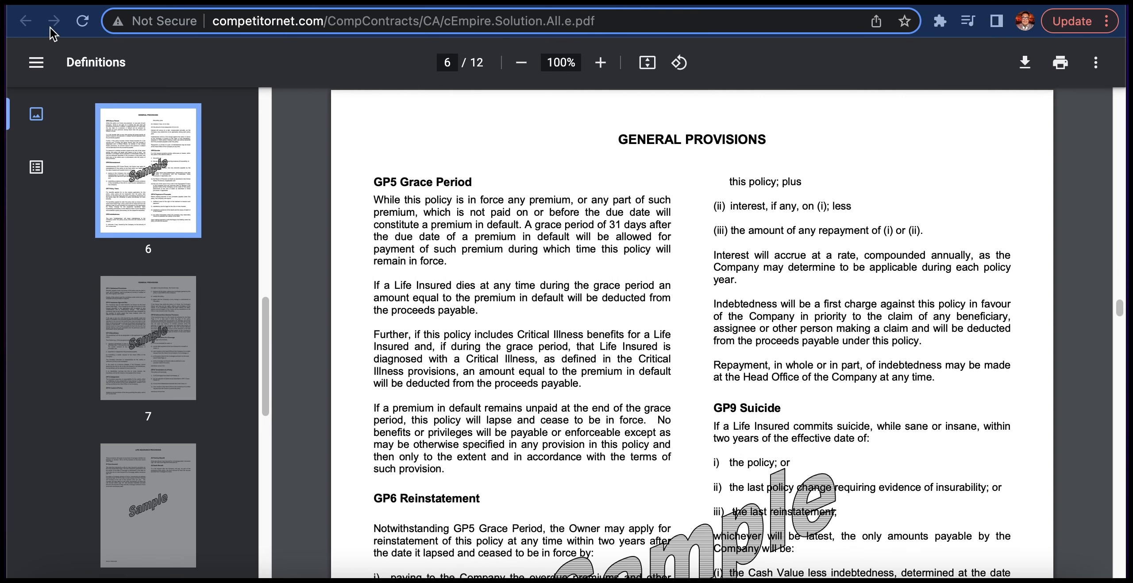
- Return to the plan results and add Empire Vie- Solution 10 to the case
left_click(430, 2)
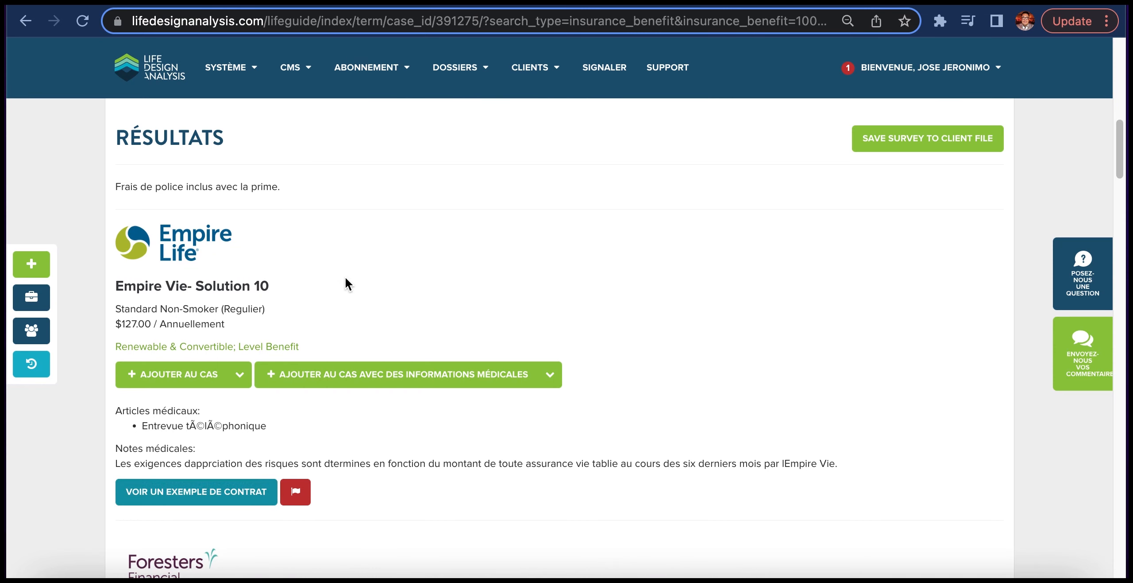
scroll(374, 287, "down", 3)
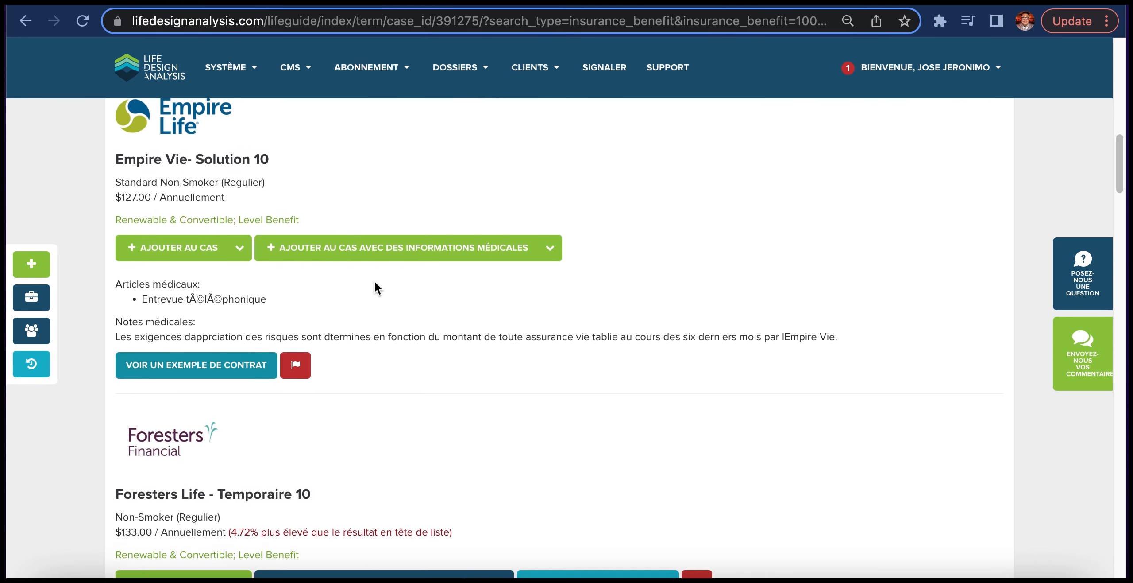
left_click(198, 257)
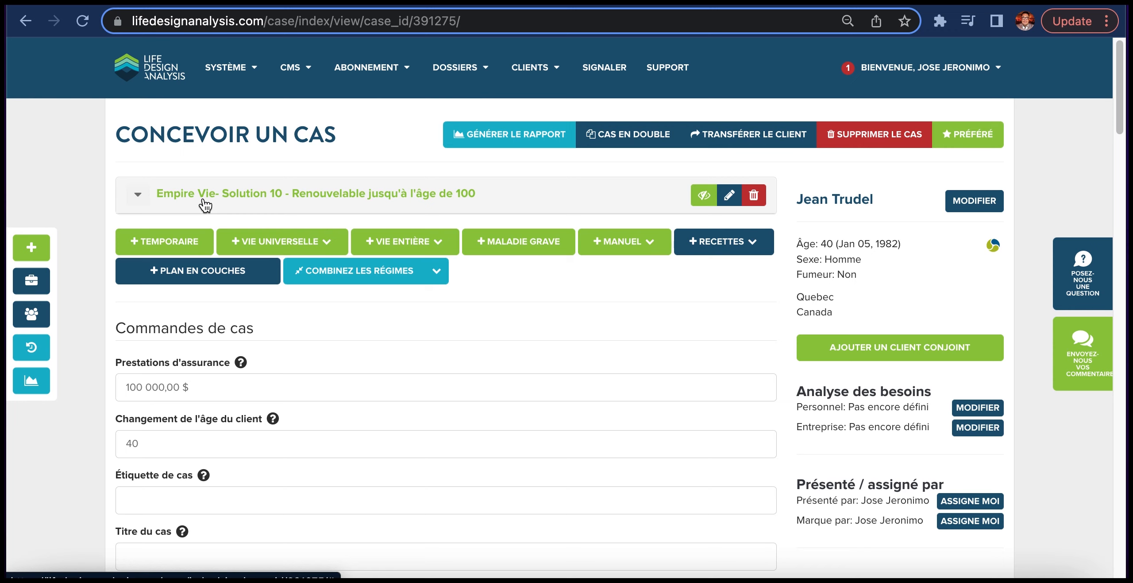
- Start a universal life rate search for the case, keeping Terme 100 as the term duration
left_click(275, 251)
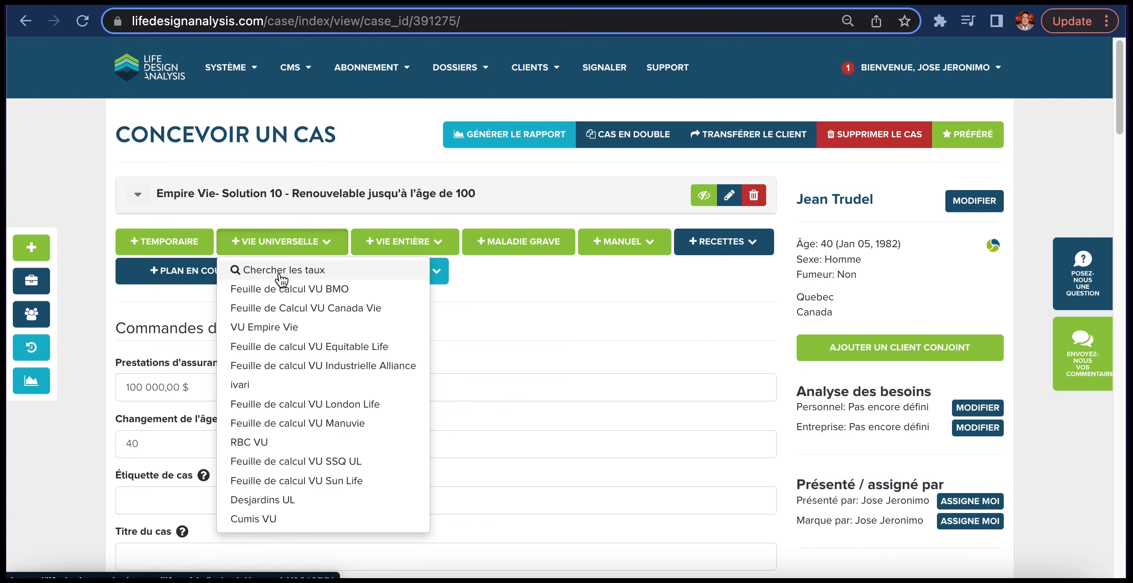
left_click(281, 271)
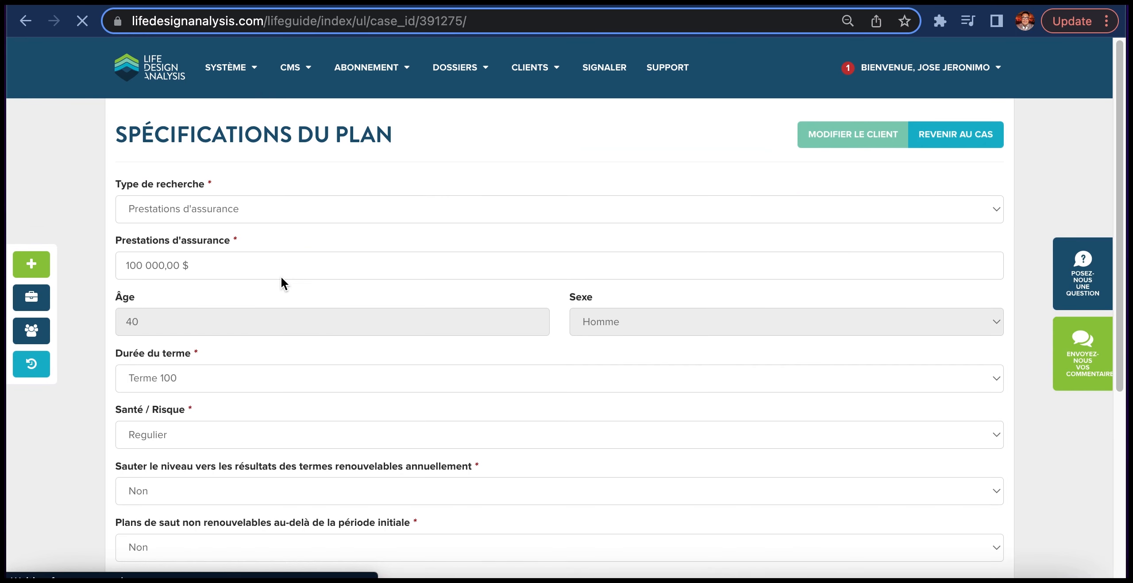
scroll(279, 280, "down", 3)
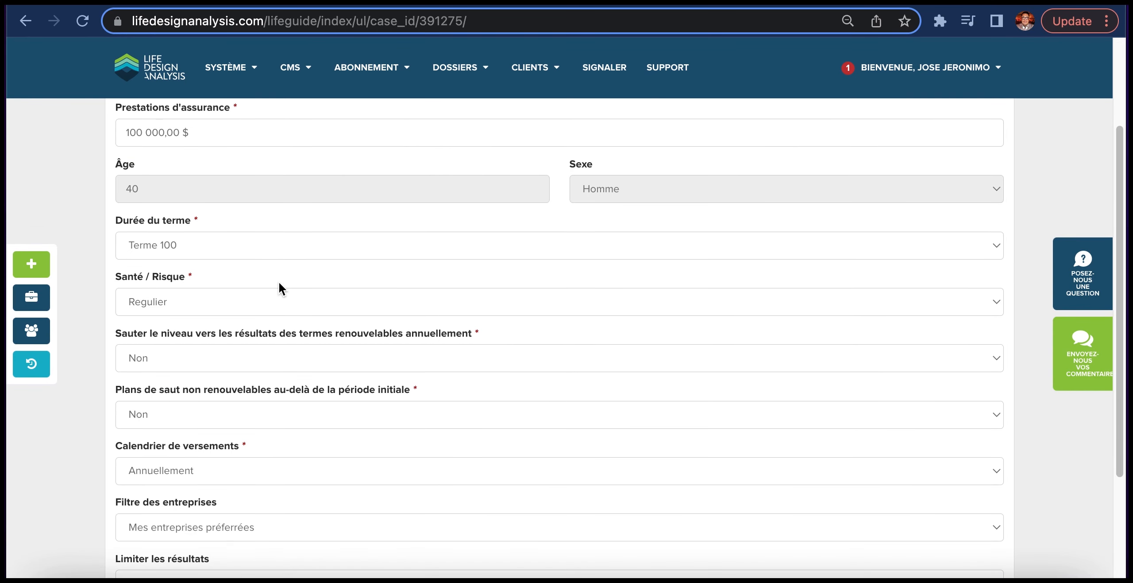
left_click(231, 250)
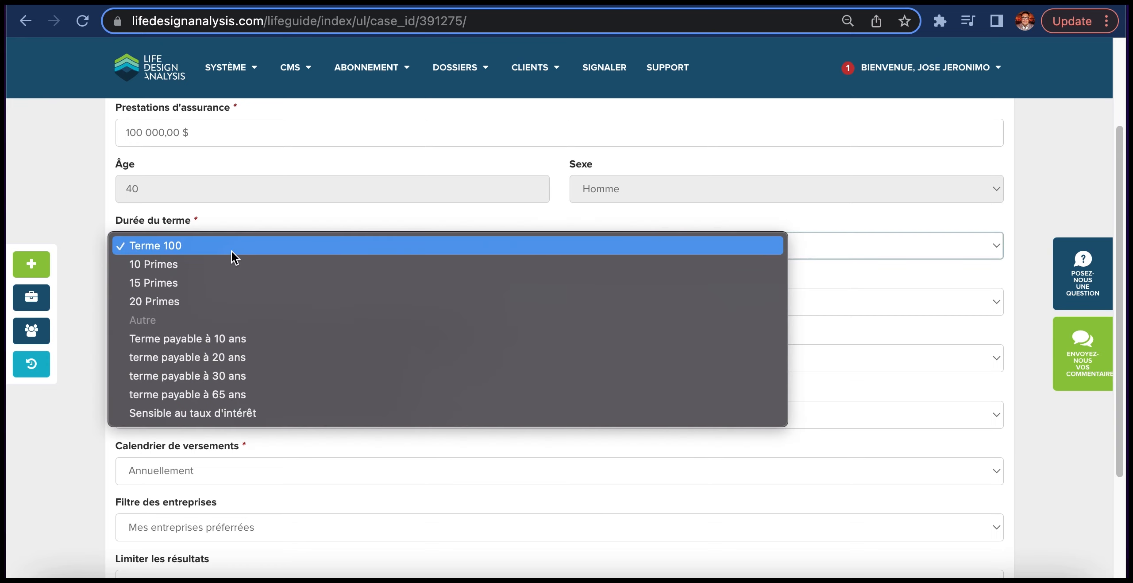
left_click(232, 248)
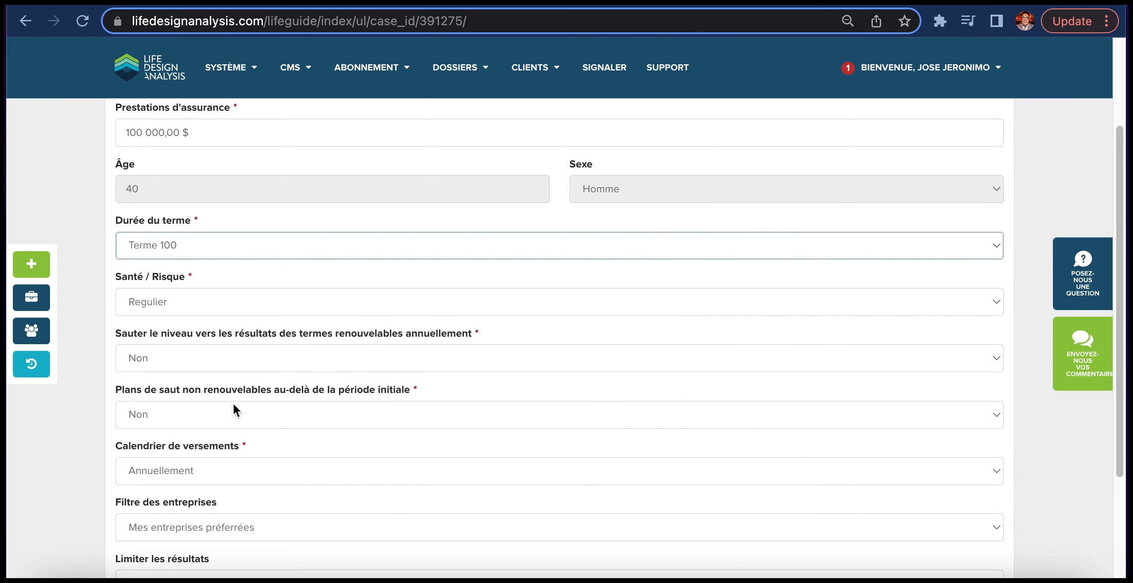
scroll(233, 402, "down", 2)
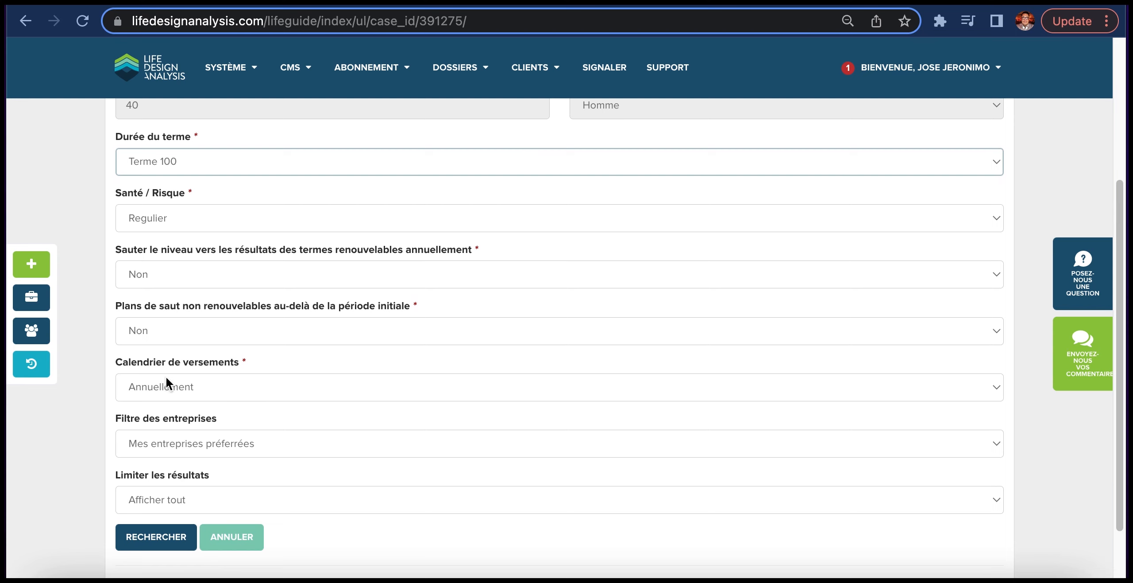
- Run the universal life search and add Desjardins Sécurité Financière - Vie Universelle - Terme jusqu'à 100 to the case
left_click(169, 545)
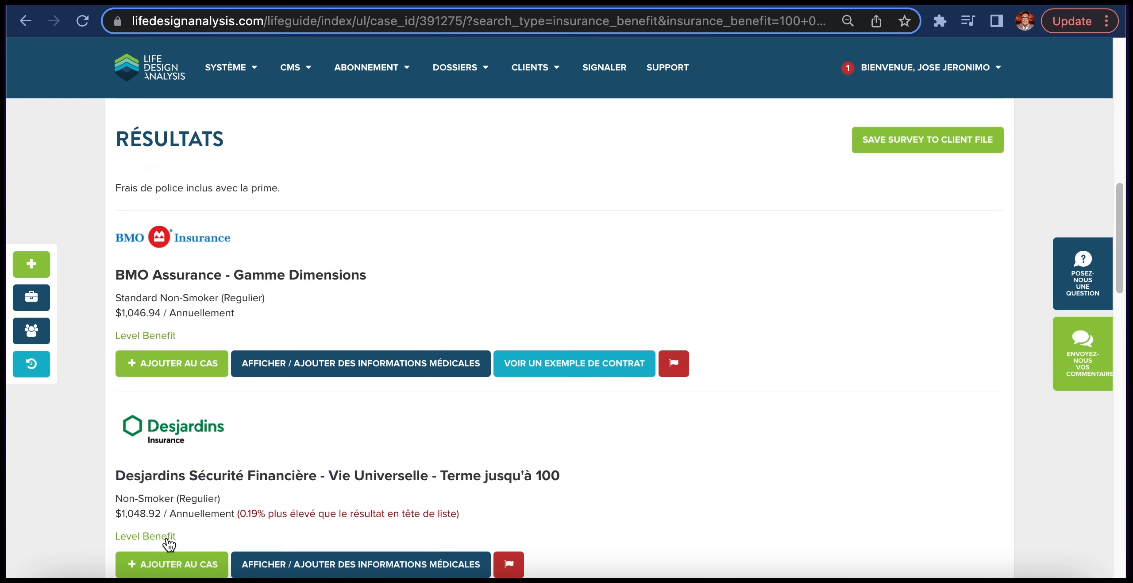
scroll(163, 475, "down", 1)
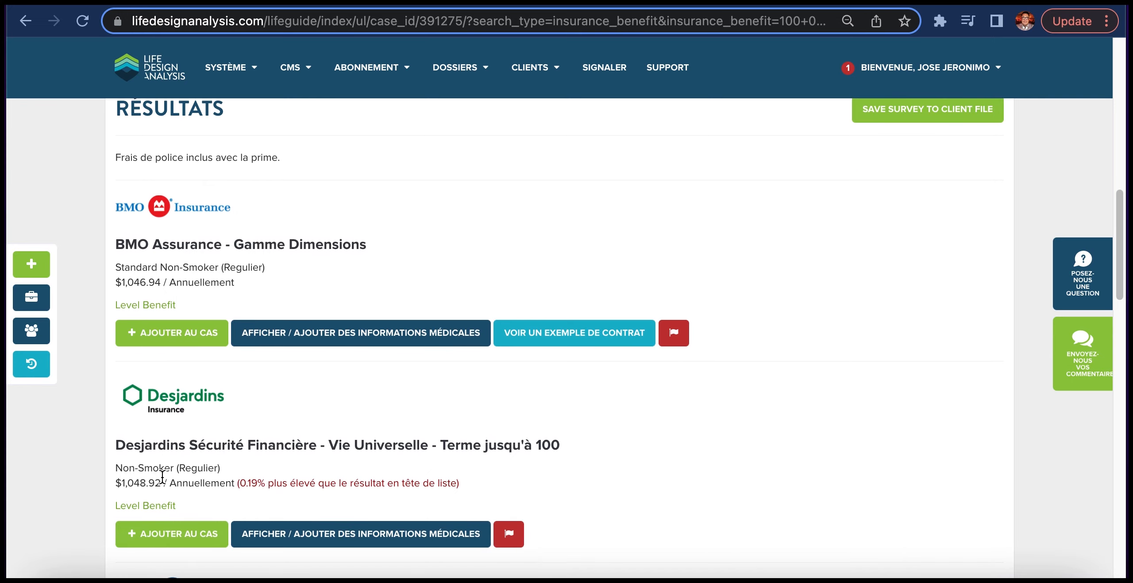
scroll(162, 476, "down", 3)
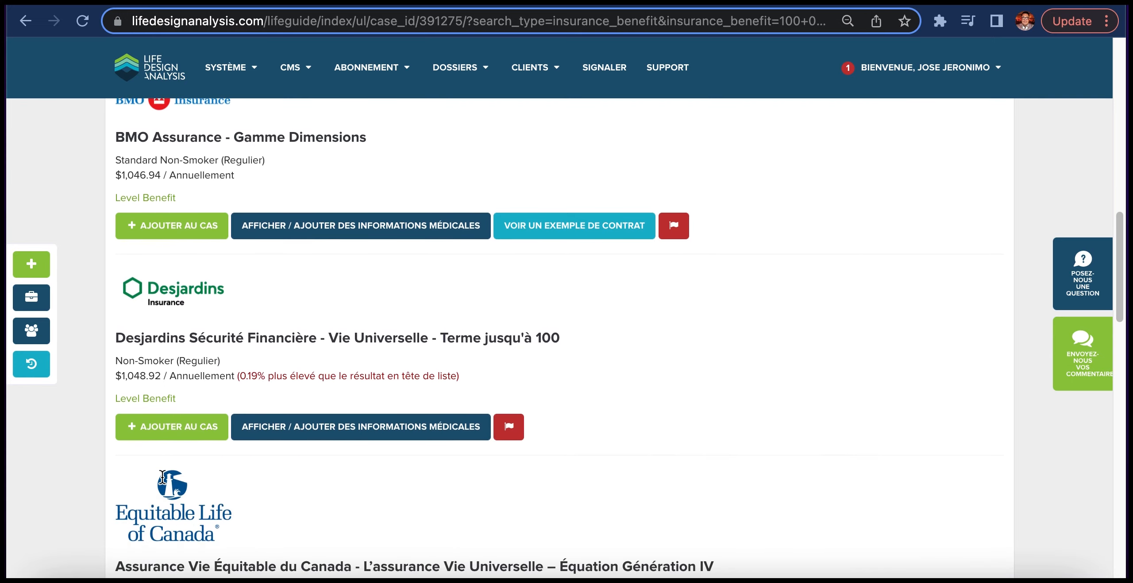
left_click(154, 433)
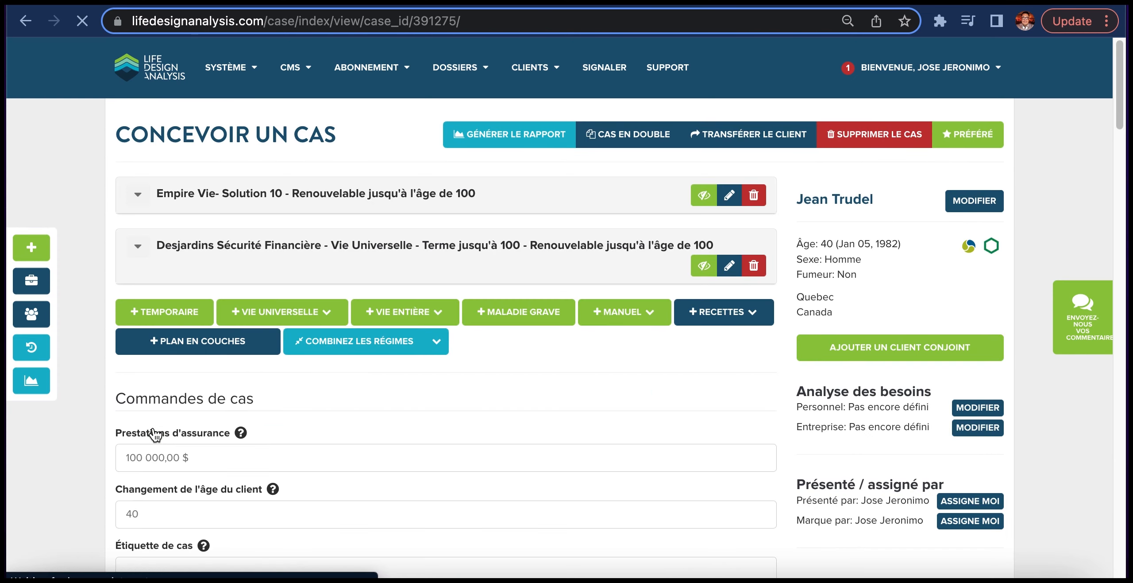
- Start a whole life rate search for the case, keeping Paiement à vie as the term duration
left_click(424, 323)
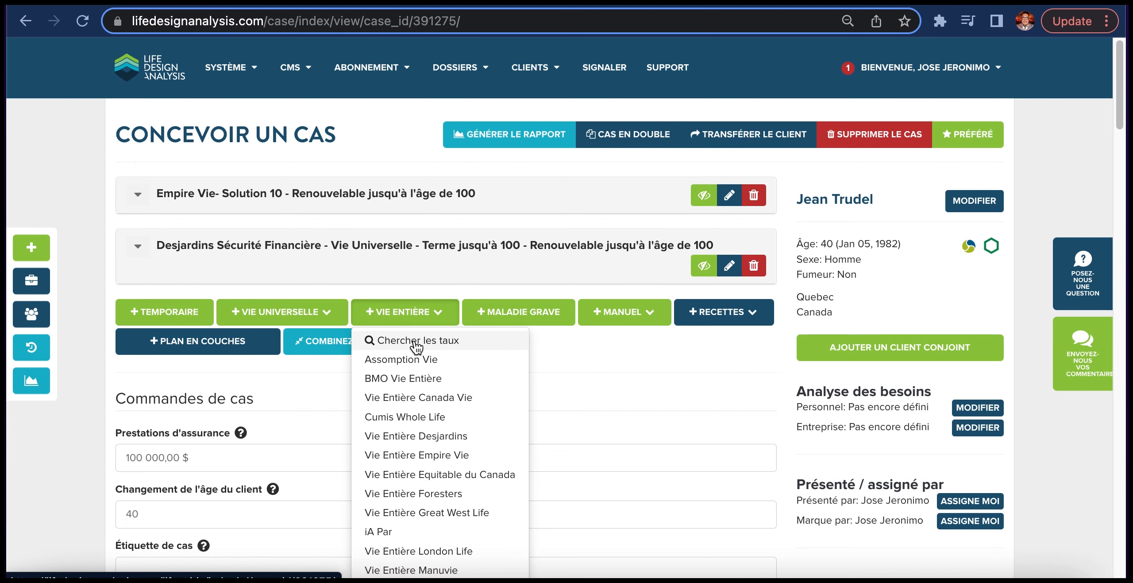
left_click(416, 341)
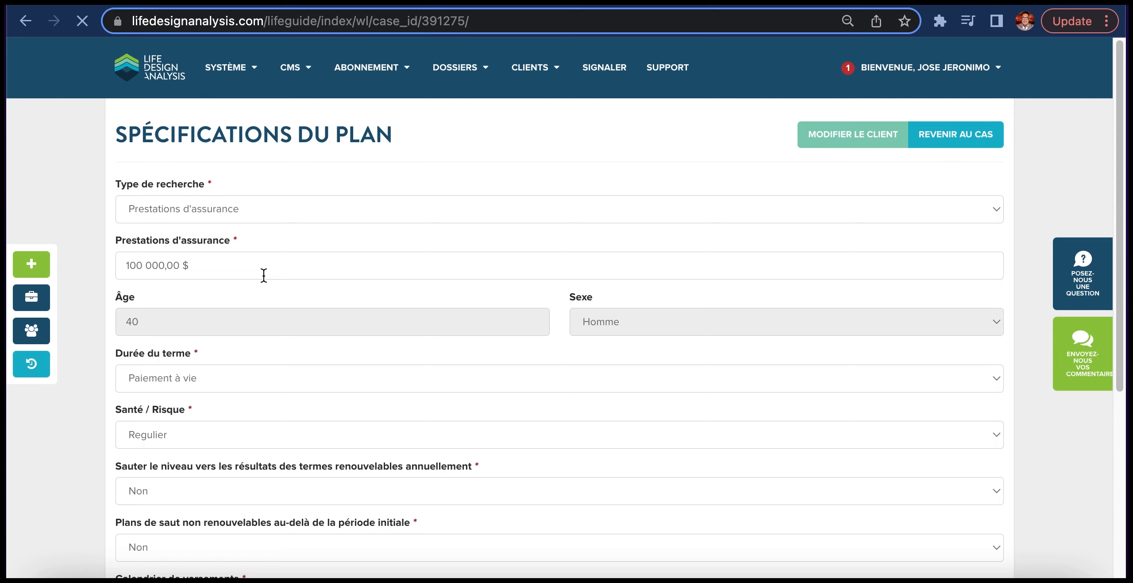
scroll(231, 285, "down", 6)
scroll(232, 280, "up", 3)
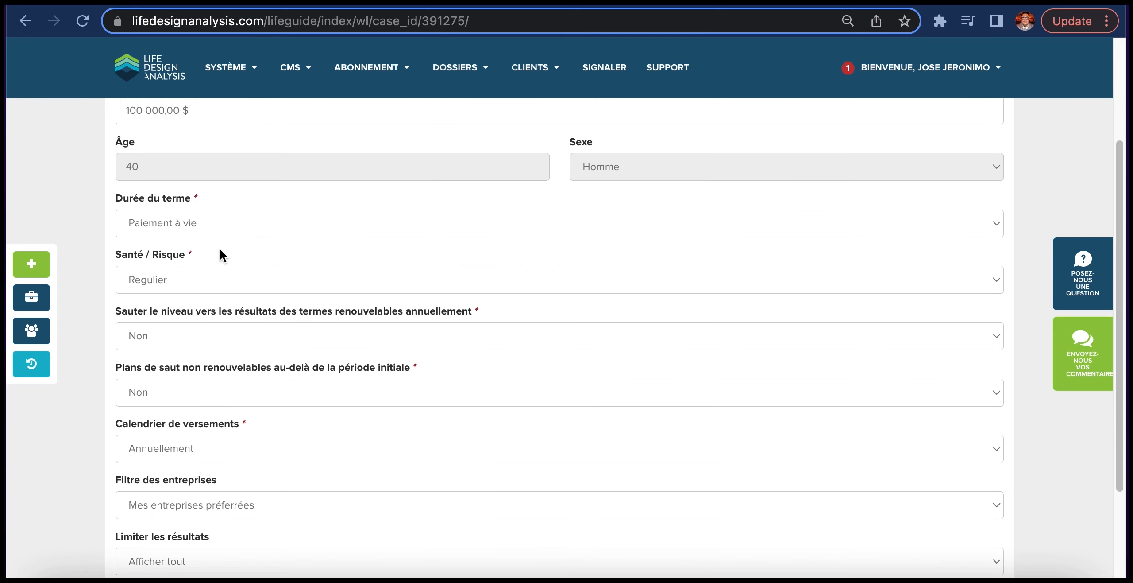
left_click(199, 224)
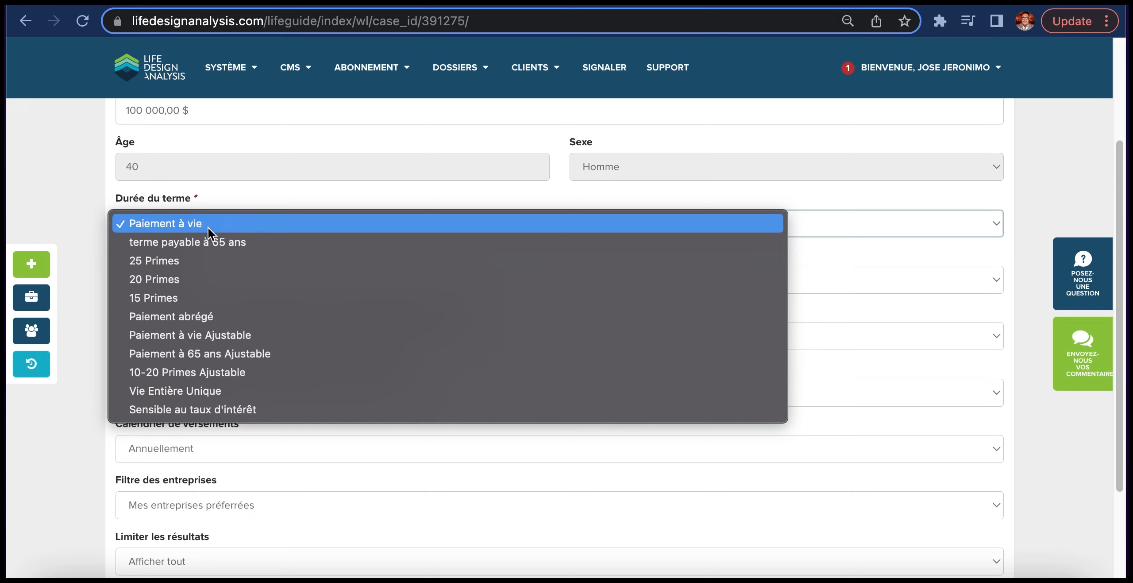
left_click(206, 225)
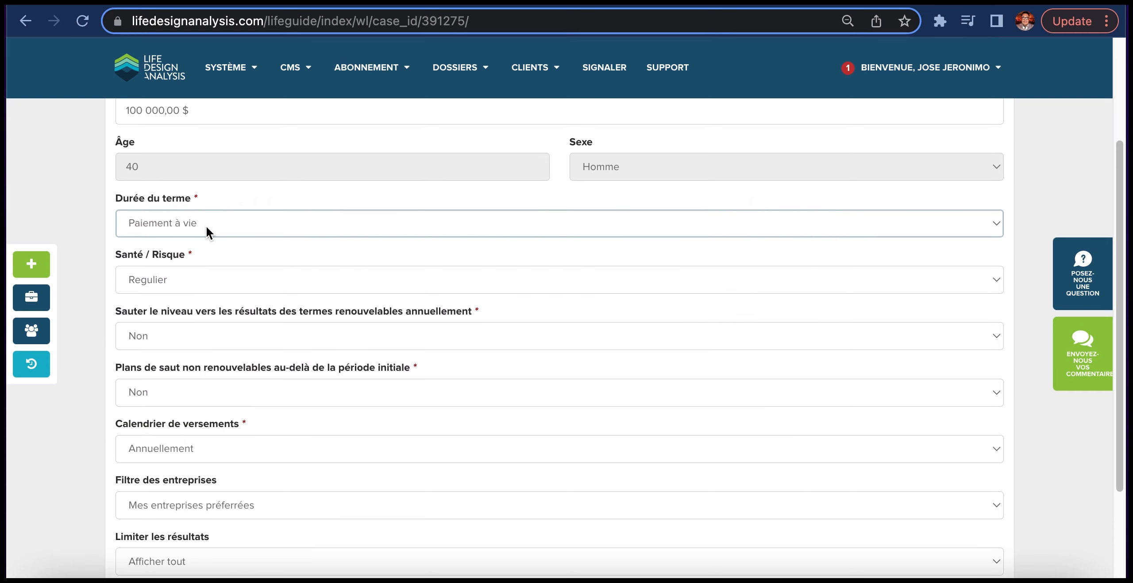
scroll(213, 427, "down", 2)
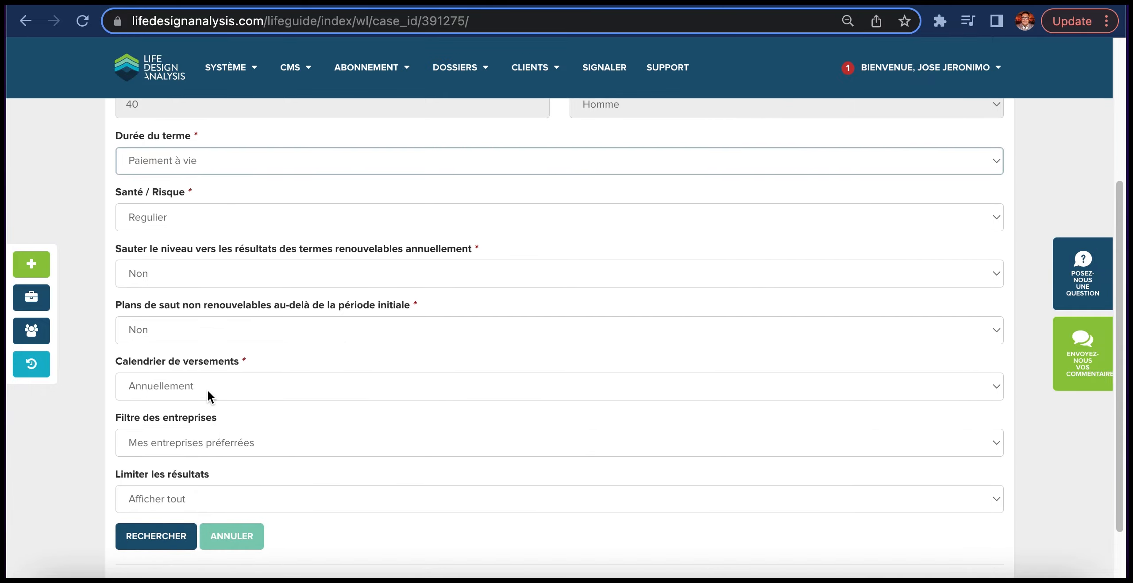
- Run the whole life search and add La Capitale - T100 Enrichie to the case
left_click(140, 536)
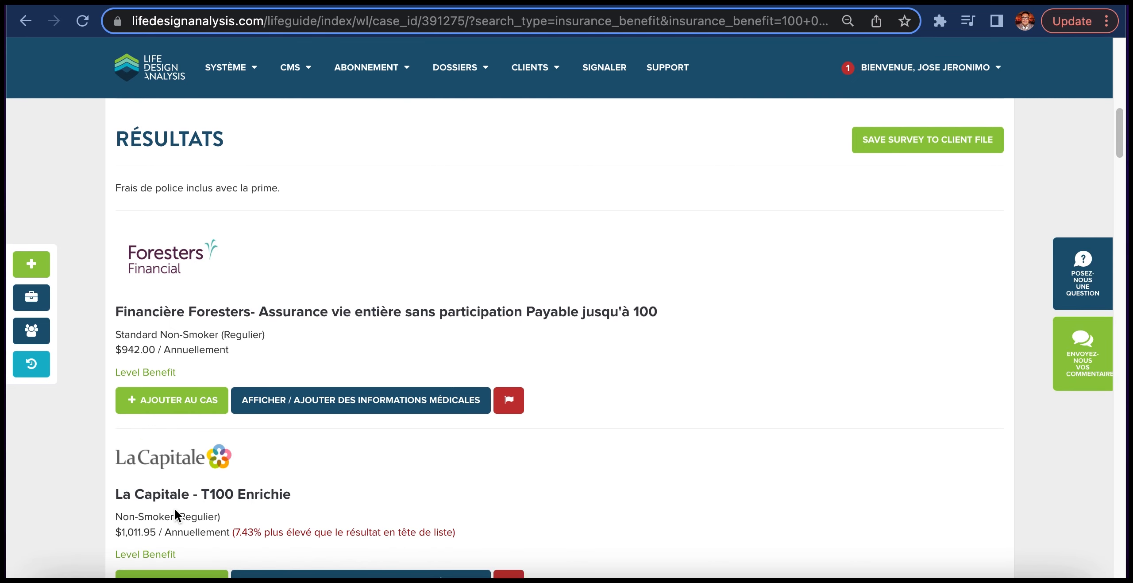
scroll(173, 510, "down", 2)
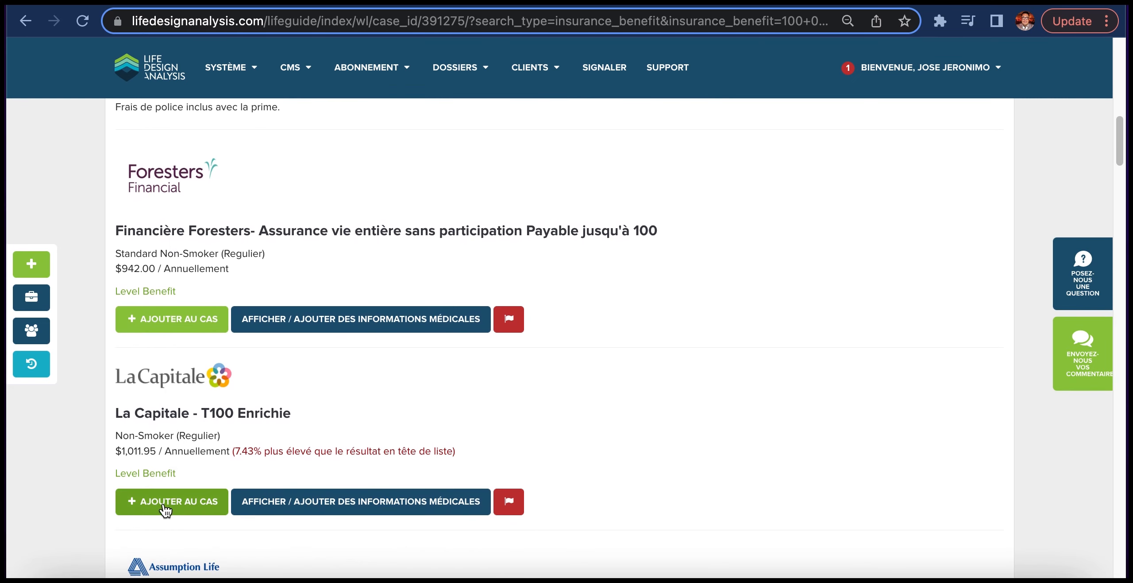
left_click(164, 509)
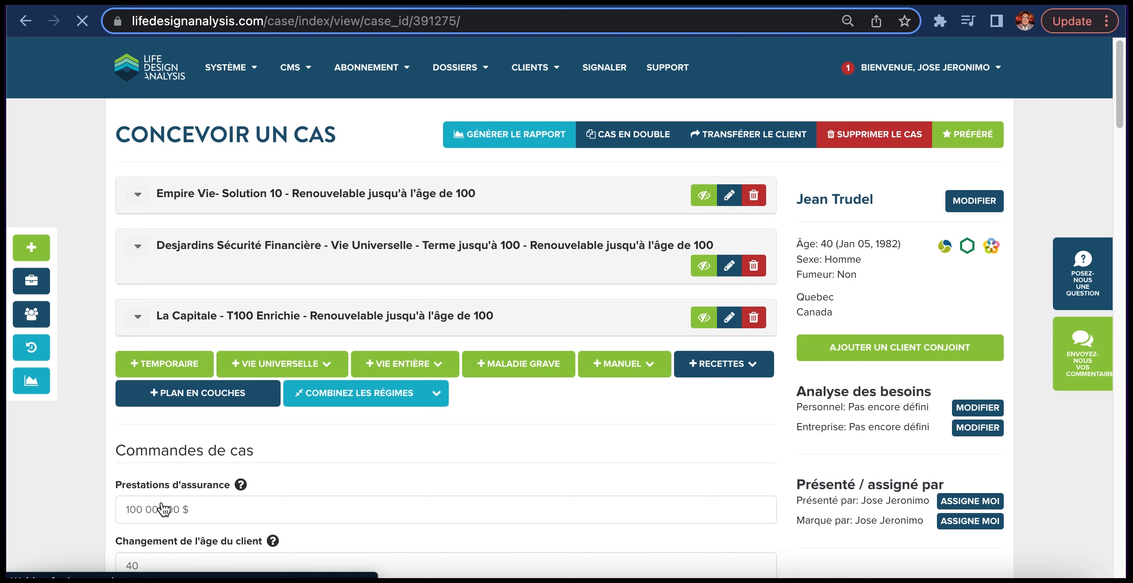
- Review the case settings and selected report components, and save the case
scroll(178, 500, "down", 2)
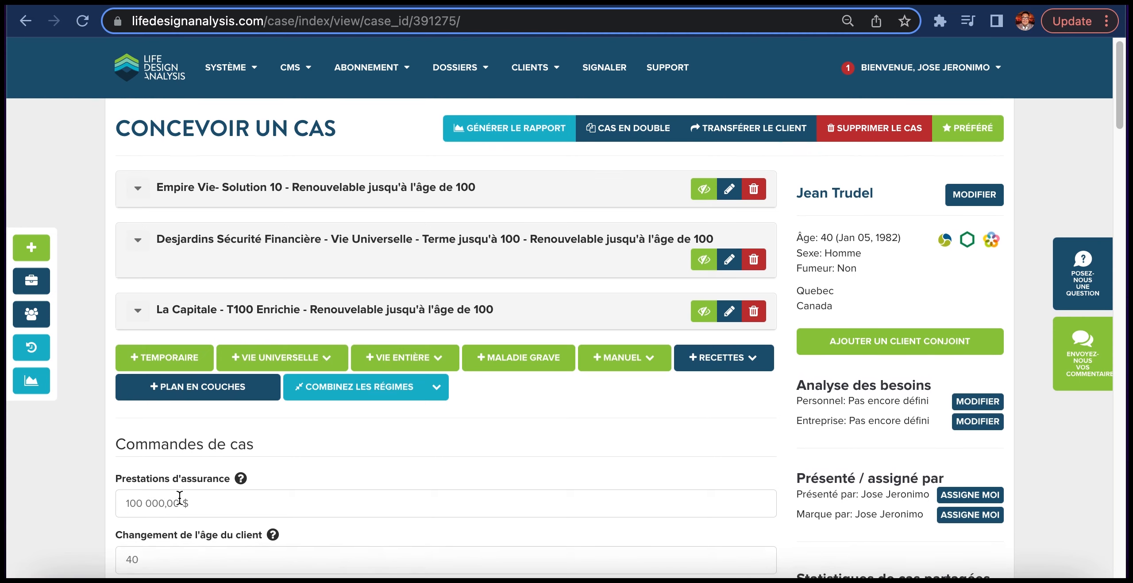
scroll(180, 497, "down", 5)
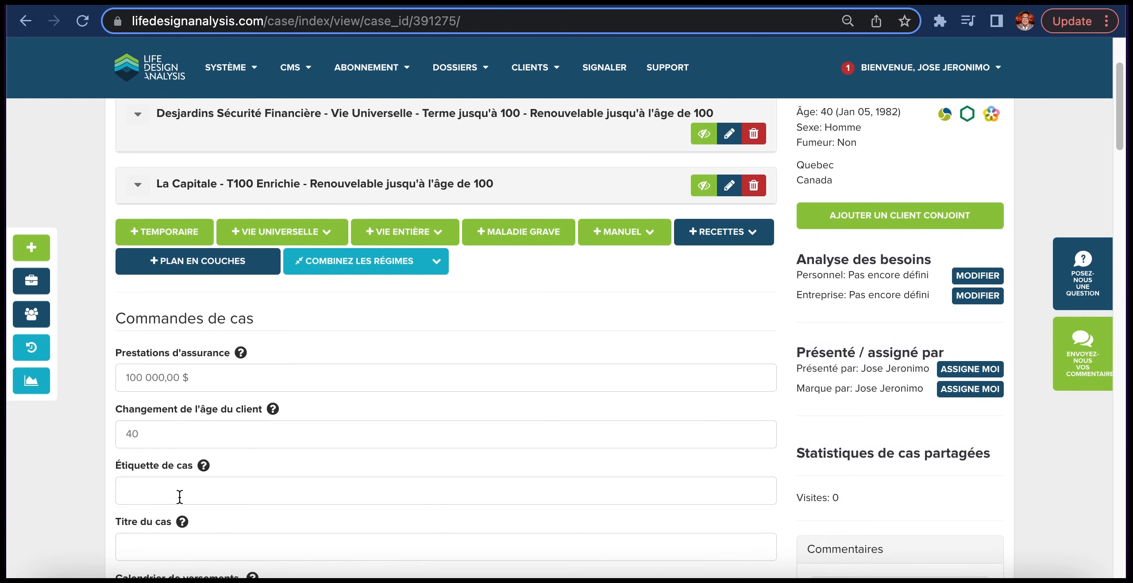
scroll(180, 497, "down", 15)
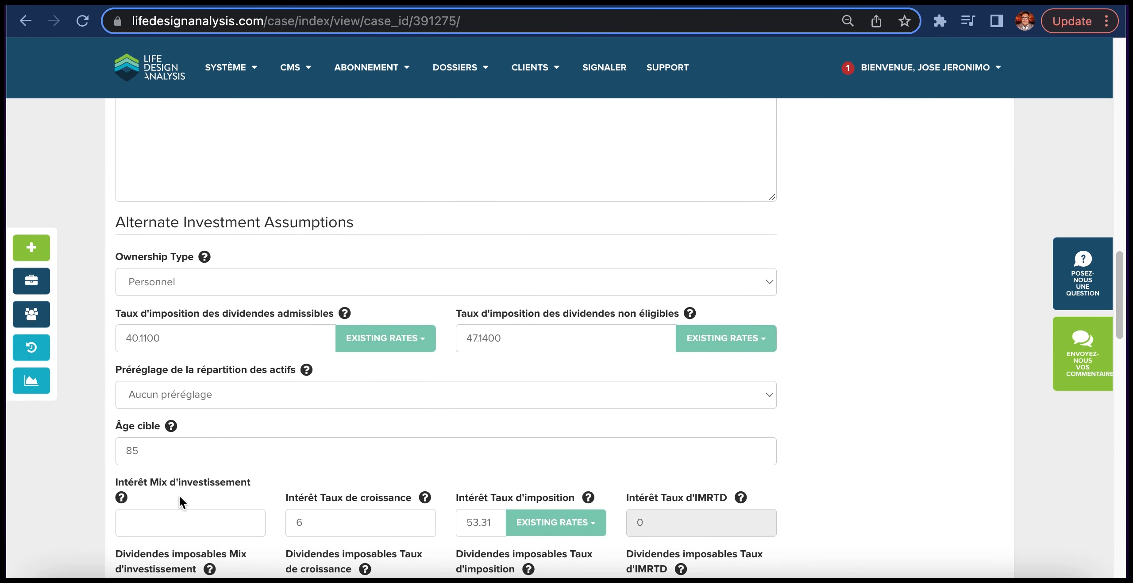
scroll(179, 495, "down", 15)
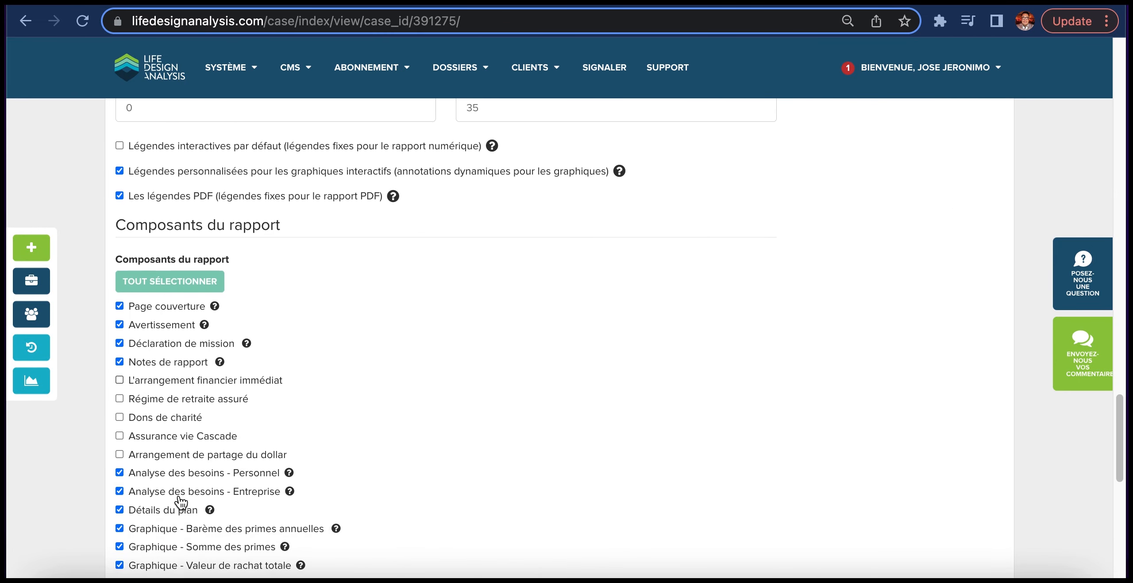
scroll(180, 503, "down", 3)
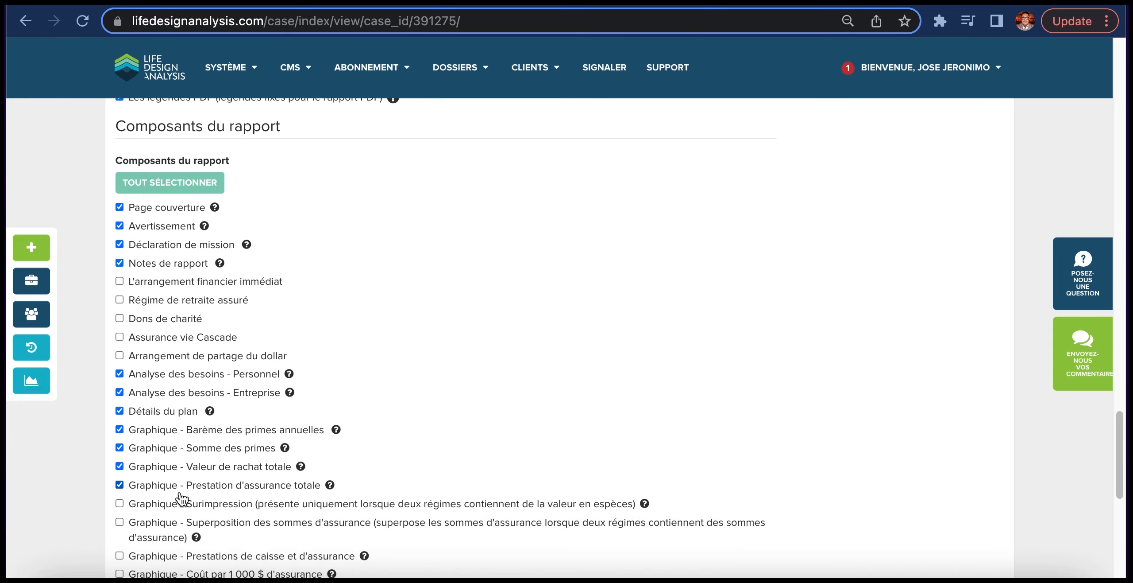
scroll(180, 500, "down", 15)
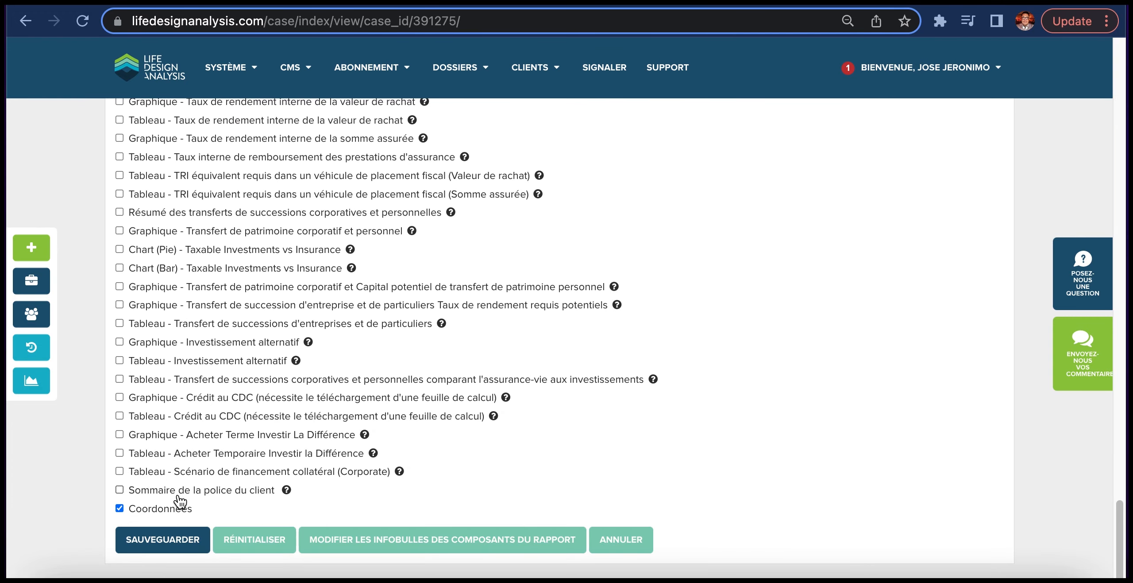
left_click(164, 540)
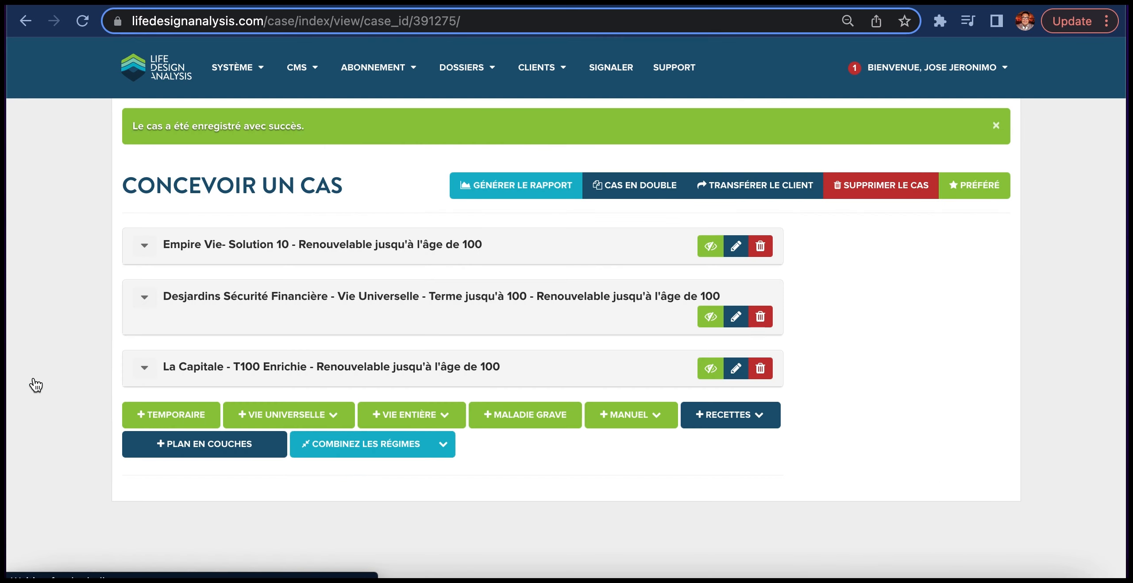
- Generate the case report and review its pages through to the plans' premium information
left_click(35, 385)
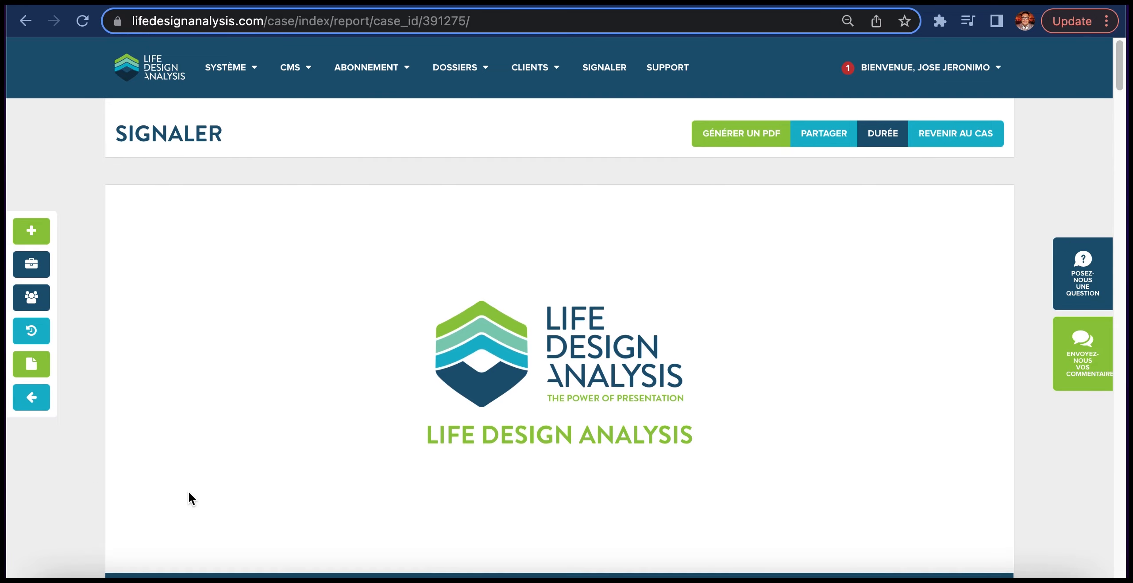
scroll(189, 492, "down", 10)
scroll(188, 491, "down", 10)
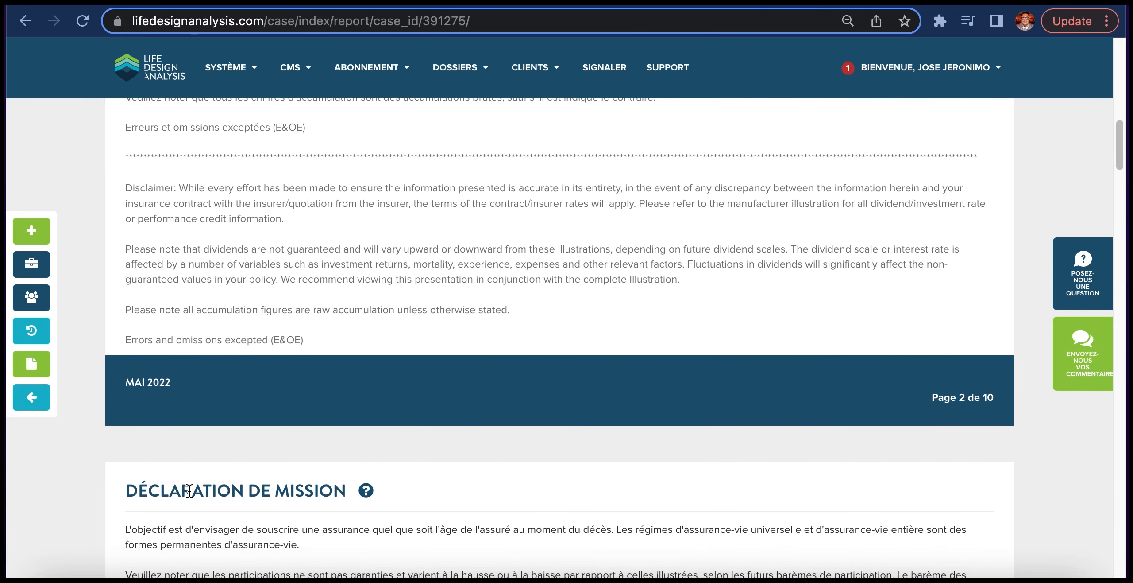
scroll(188, 490, "down", 10)
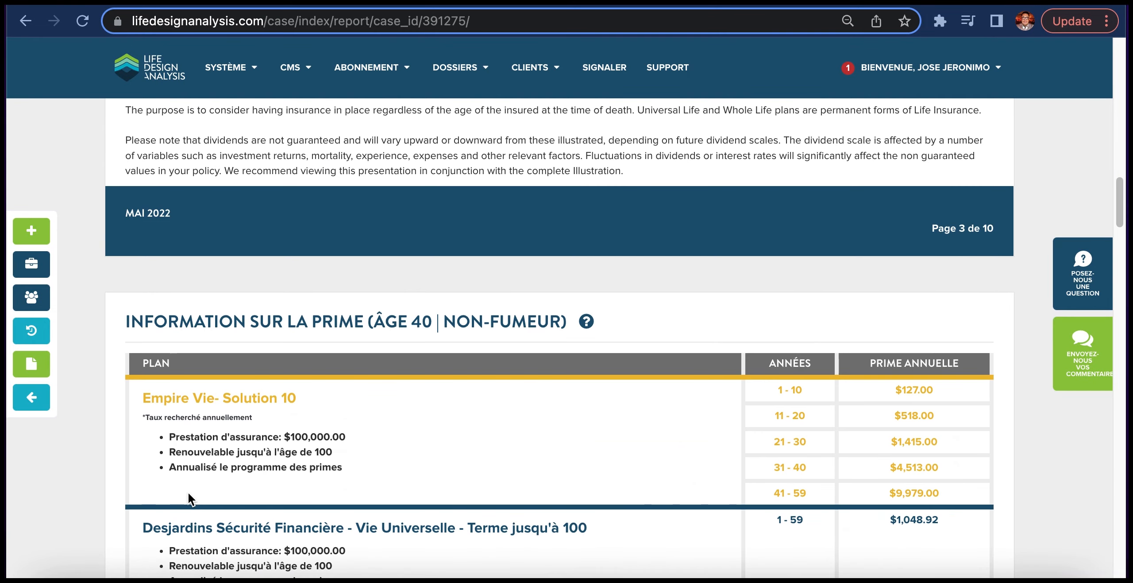
- Examine the report's premium table, then compare the three plans on the annual premium and cumulative premium charts
scroll(188, 491, "down", 2)
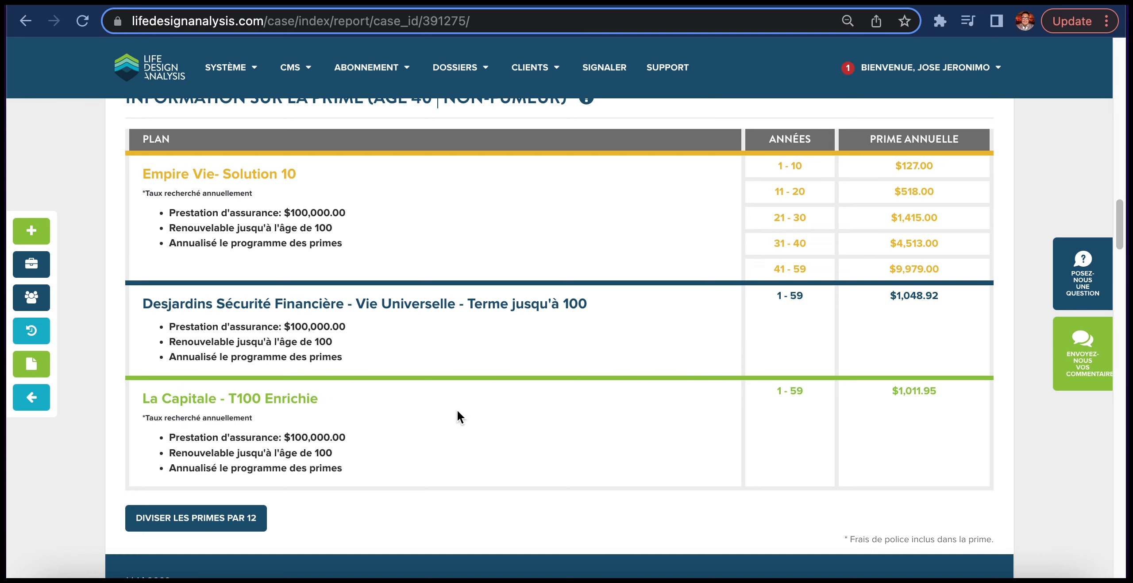
scroll(457, 411, "down", 6)
scroll(457, 411, "down", 5)
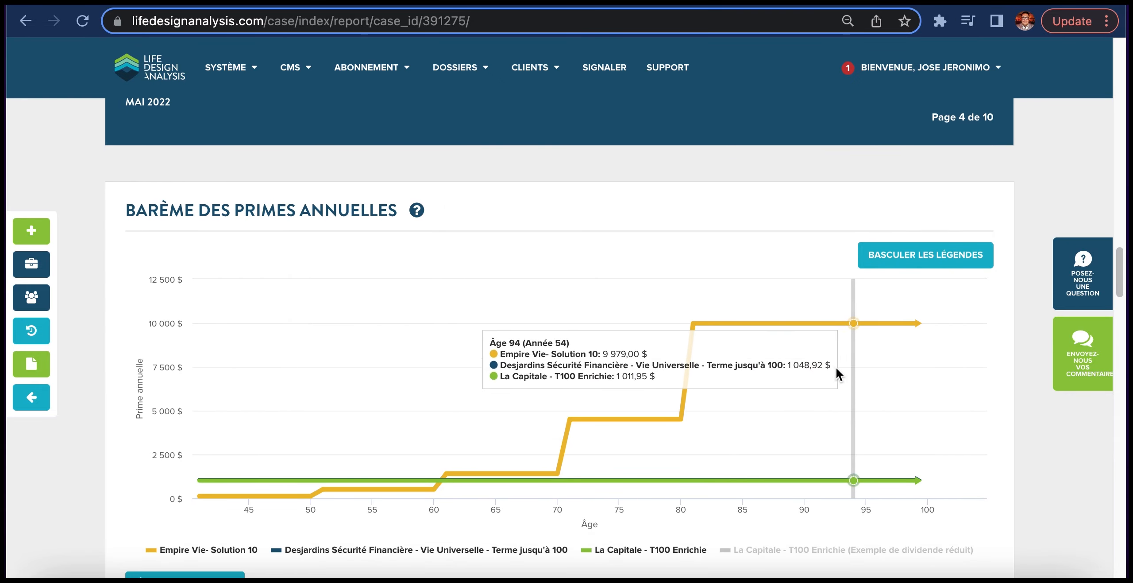
mouse_move(248, 486)
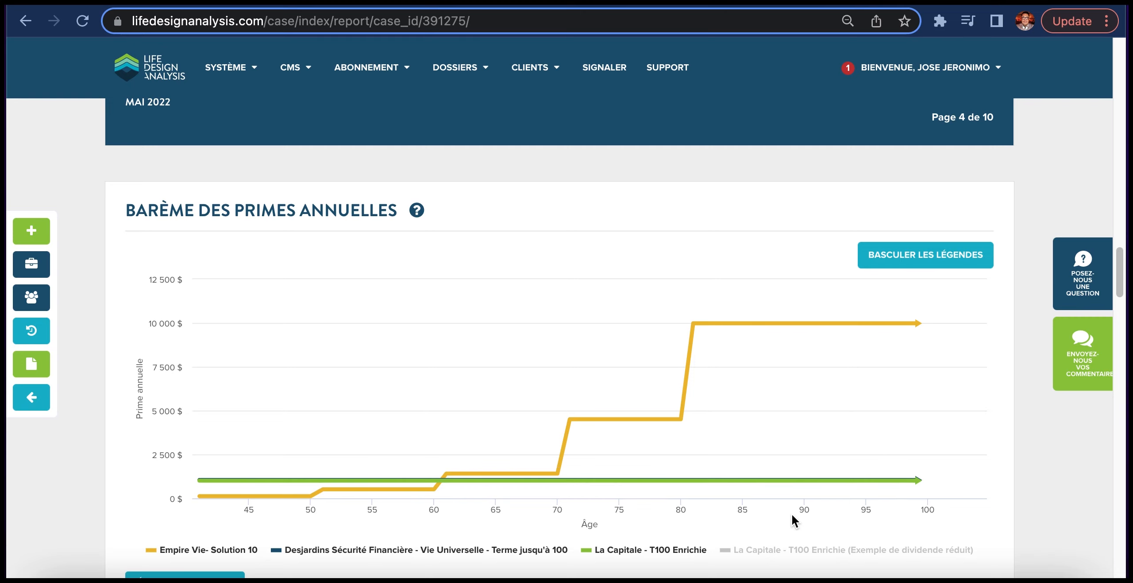
scroll(555, 509, "down", 10)
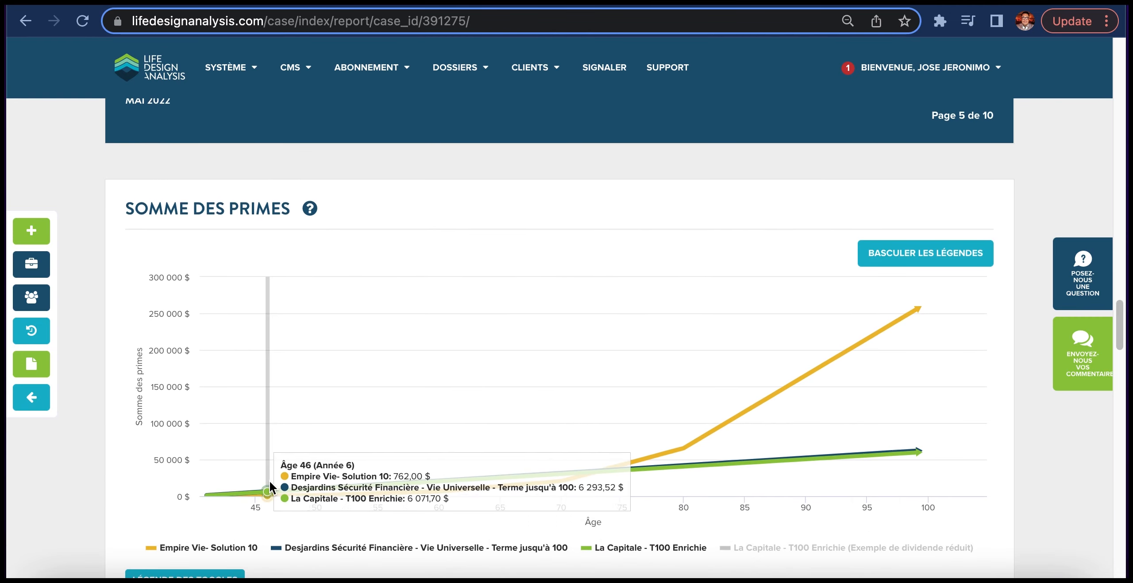
- Review the La Capitale - T100 Enrichie surrender value and insured amount charts, the presentation summary and contact page, then return to the site's home page
scroll(487, 501, "down", 5)
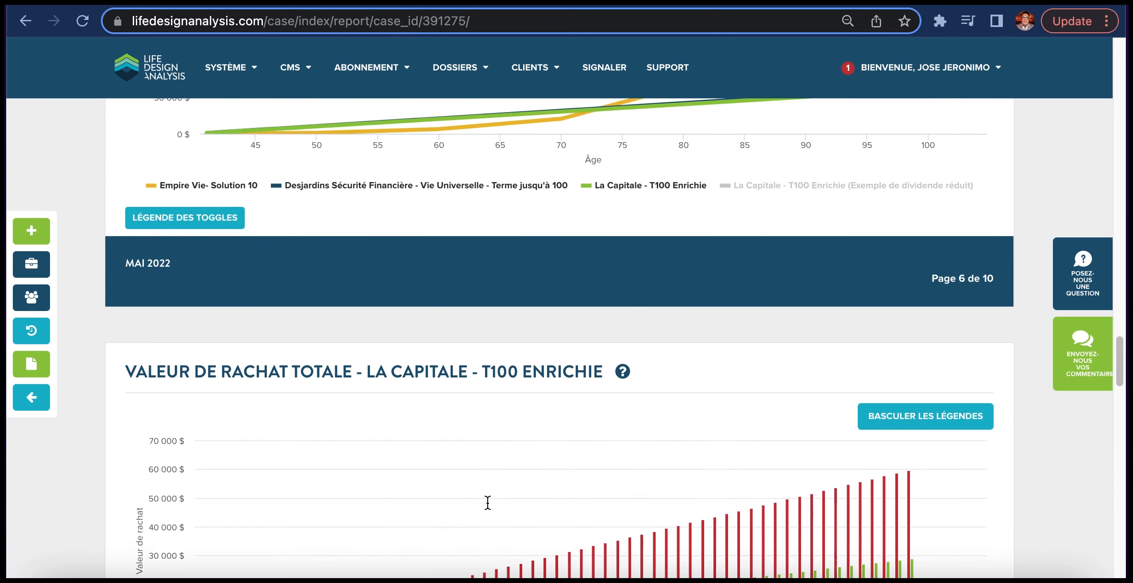
scroll(487, 501, "down", 2)
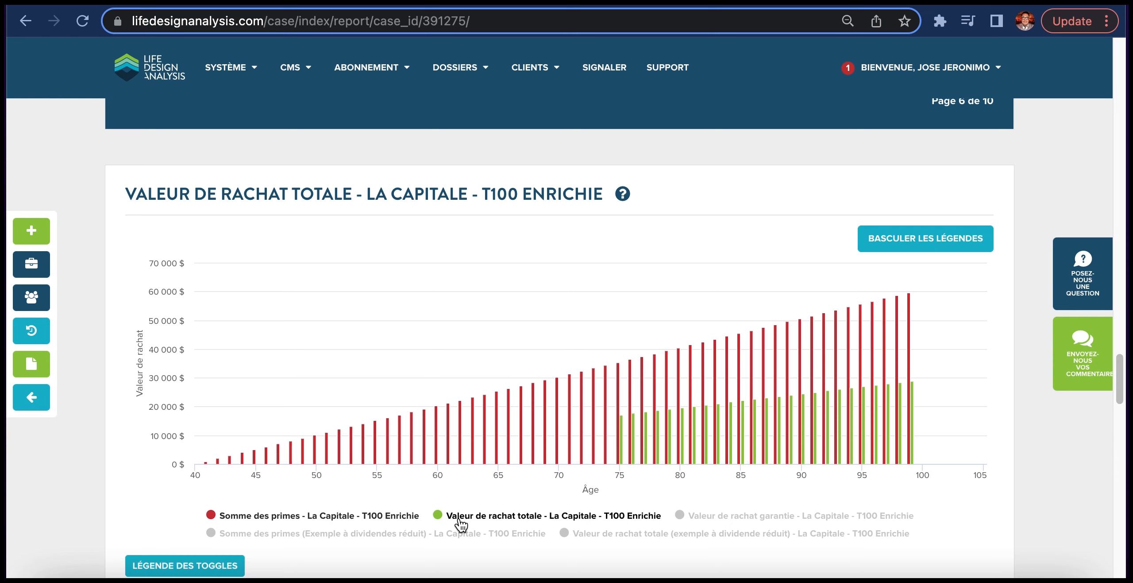
scroll(461, 523, "down", 5)
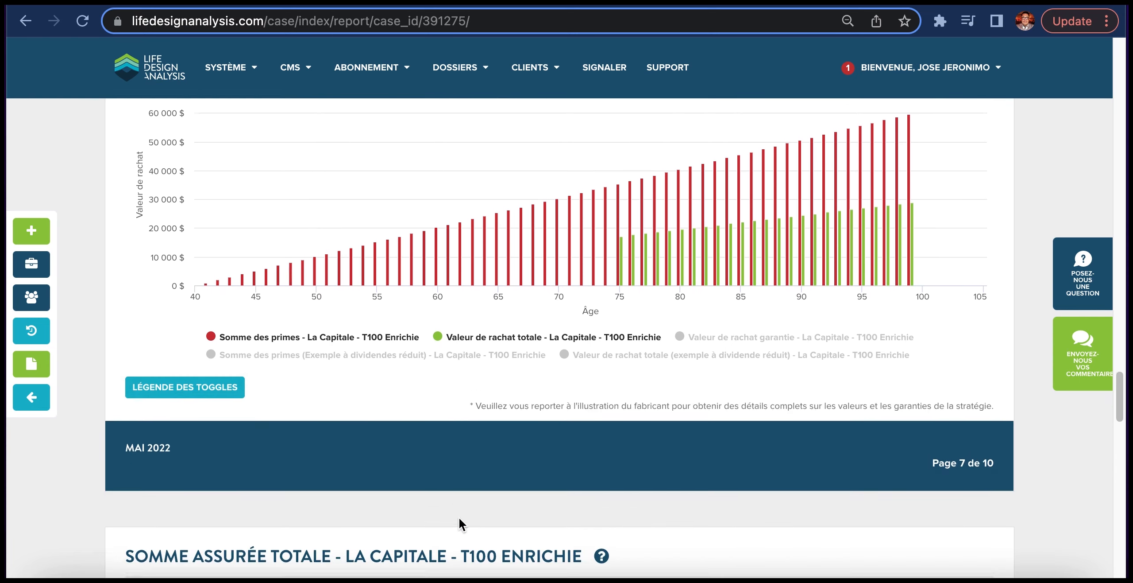
scroll(459, 518, "down", 10)
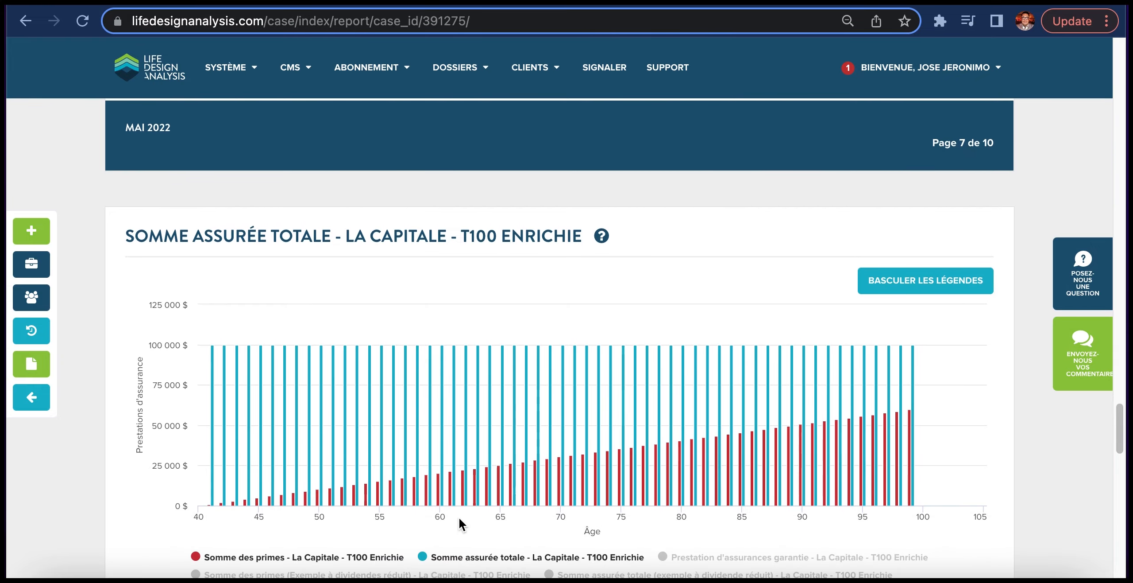
scroll(458, 517, "down", 15)
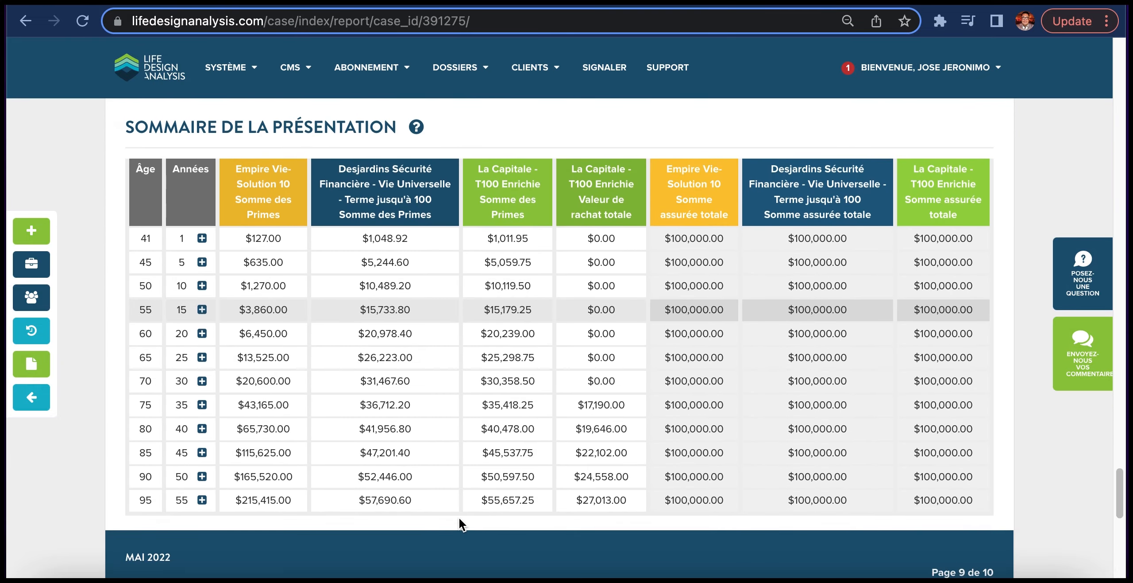
scroll(459, 517, "down", 10)
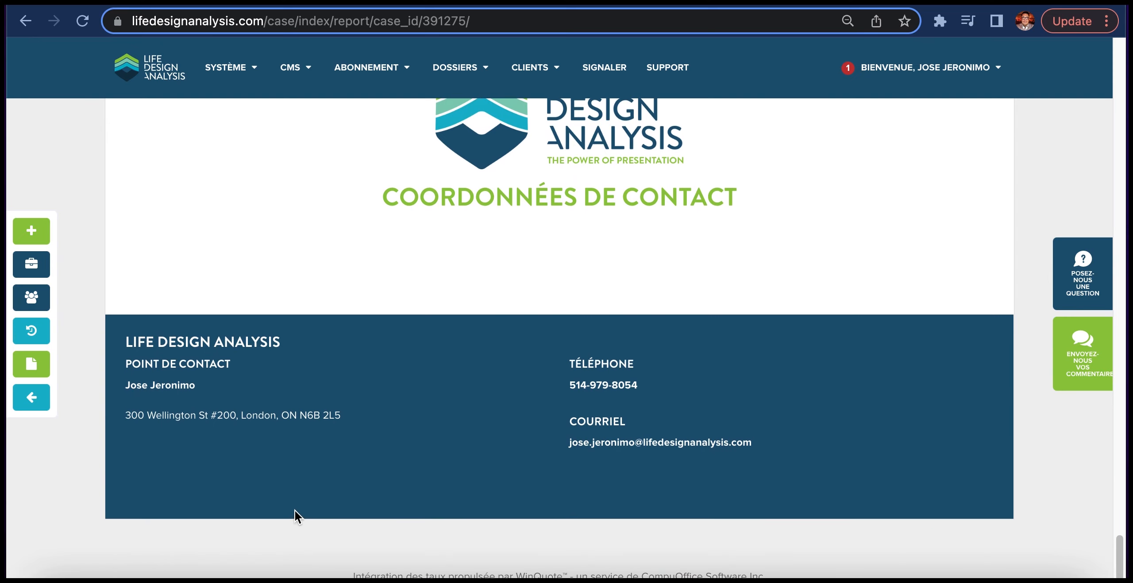
left_click(144, 82)
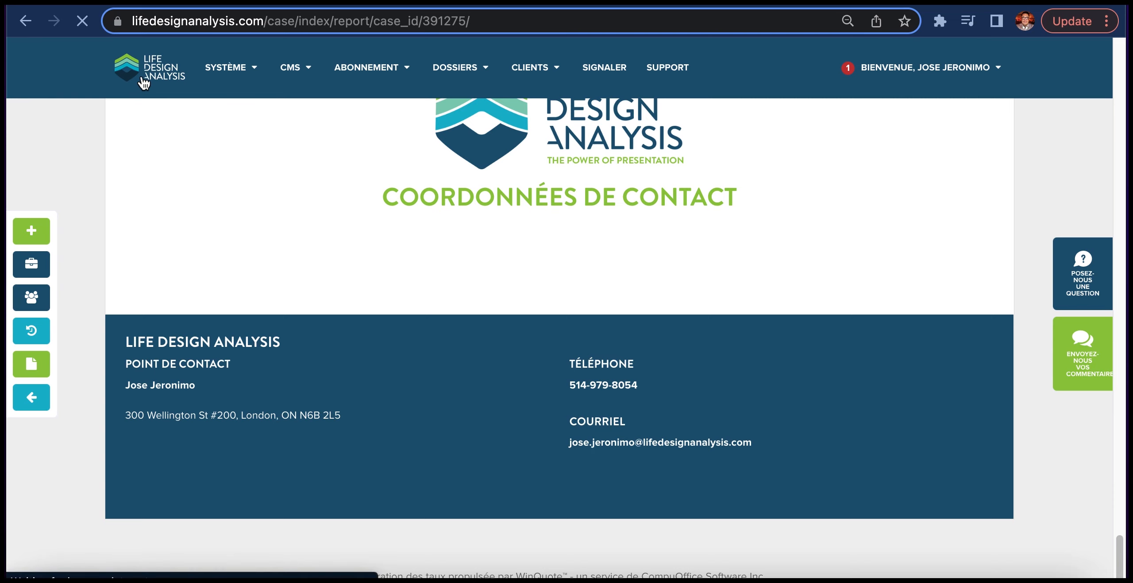